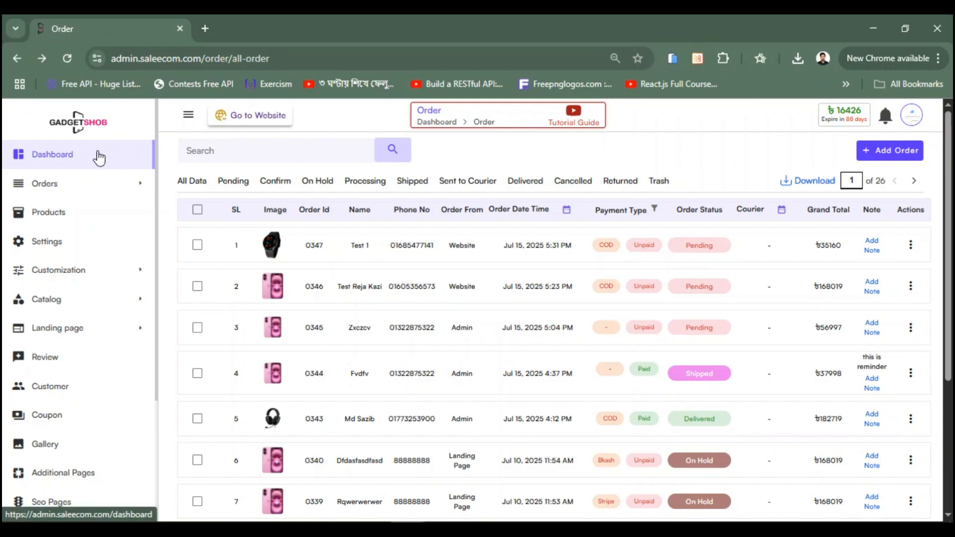
Step: Expand Orders to show the All Orders list, orders 0347–0264 on page 1 of 26
left_click(80, 188)
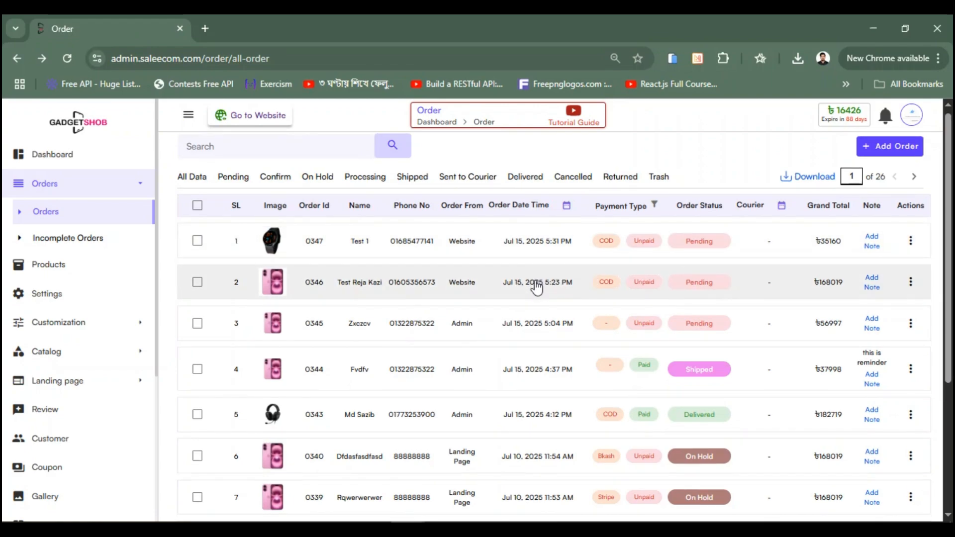
scroll(542, 286, "down", 4)
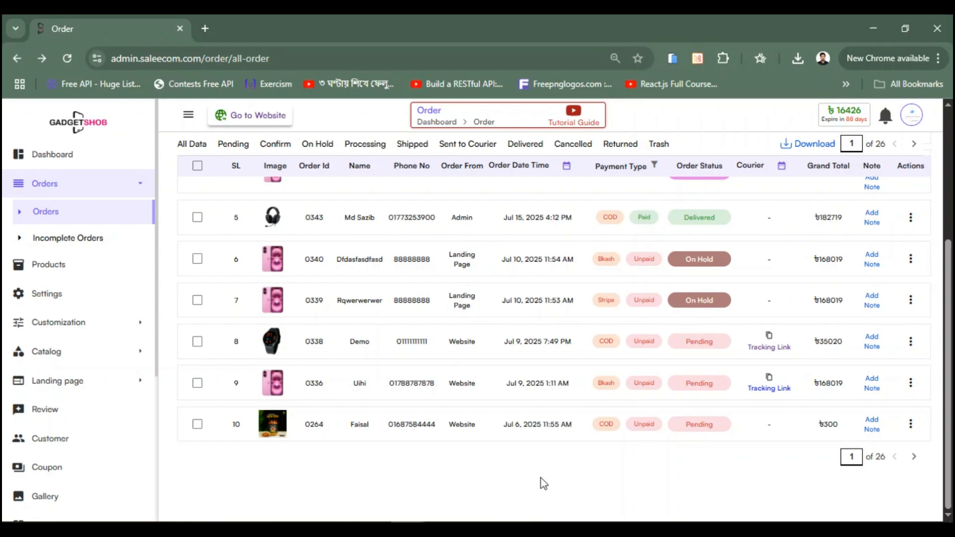
scroll(541, 478, "up", 1)
scroll(541, 479, "down", 1)
scroll(539, 462, "up", 5)
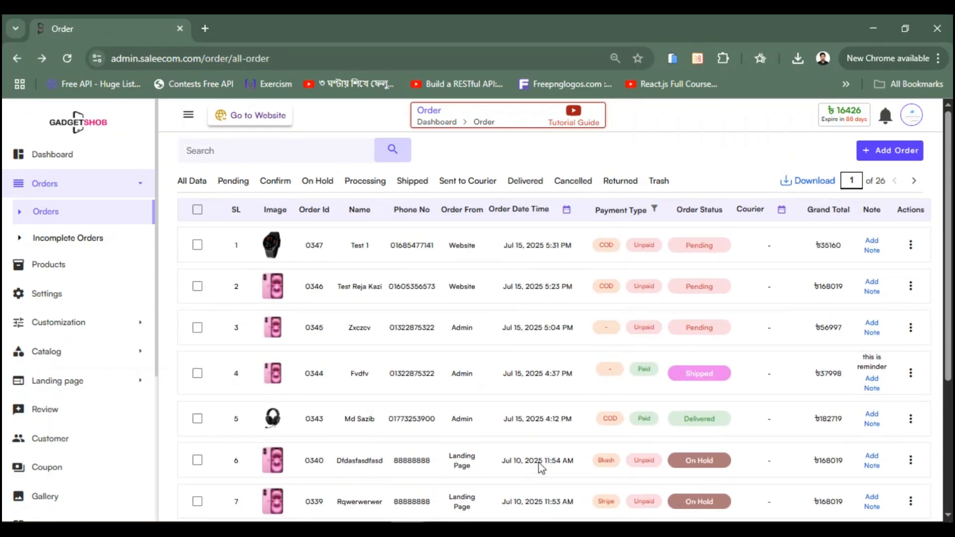
Step: Page forward to page 4, then jump to pages 20 and 2 via the page box
left_click(914, 182)
left_click(914, 182)
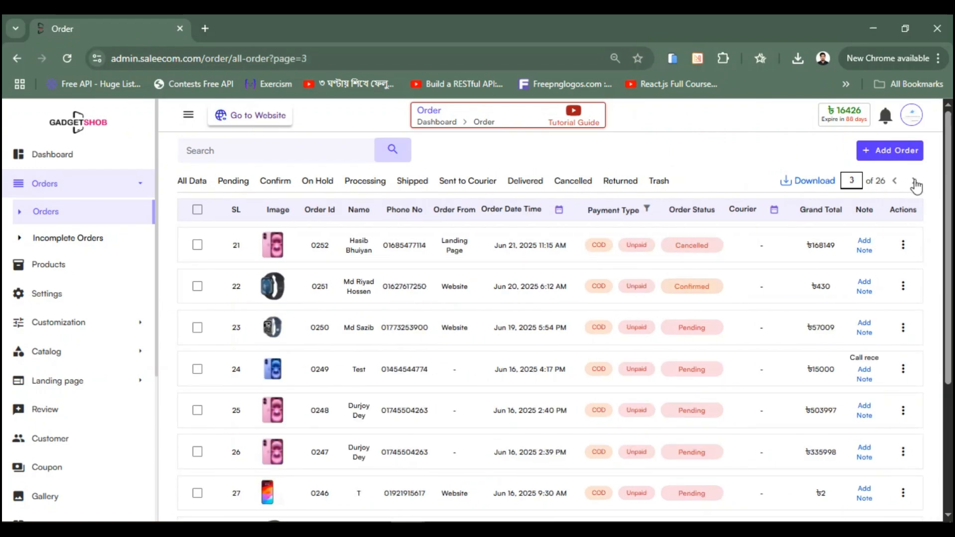
left_click(914, 182)
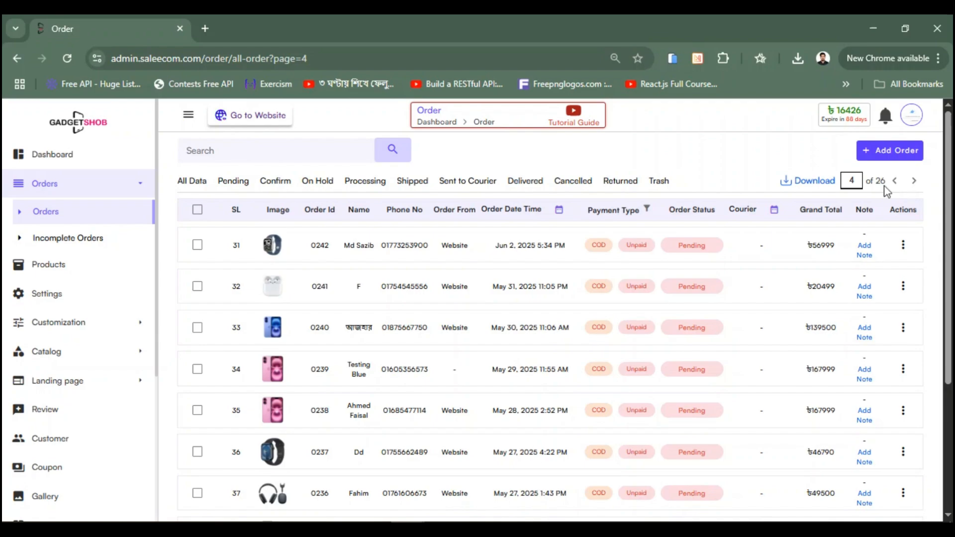
left_click(855, 182)
key("Return")
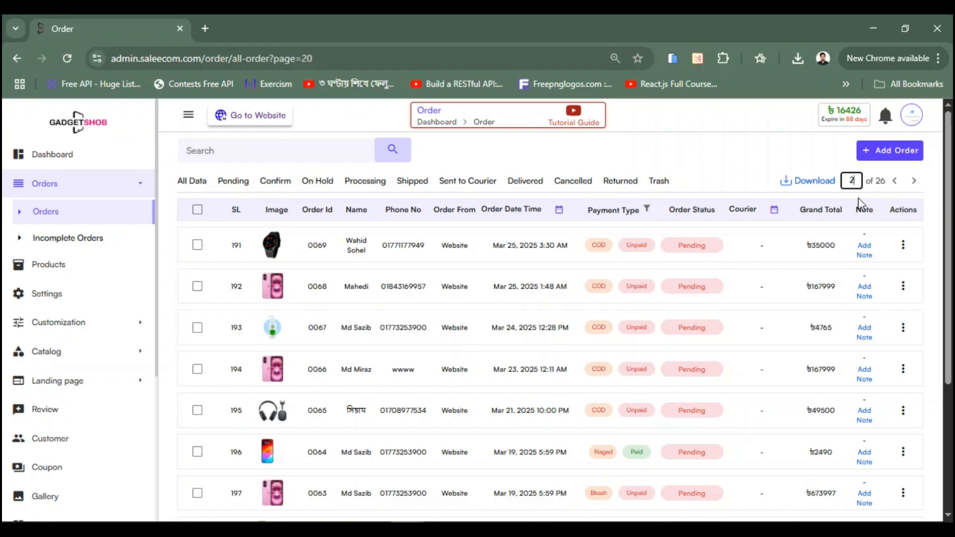
key("Return")
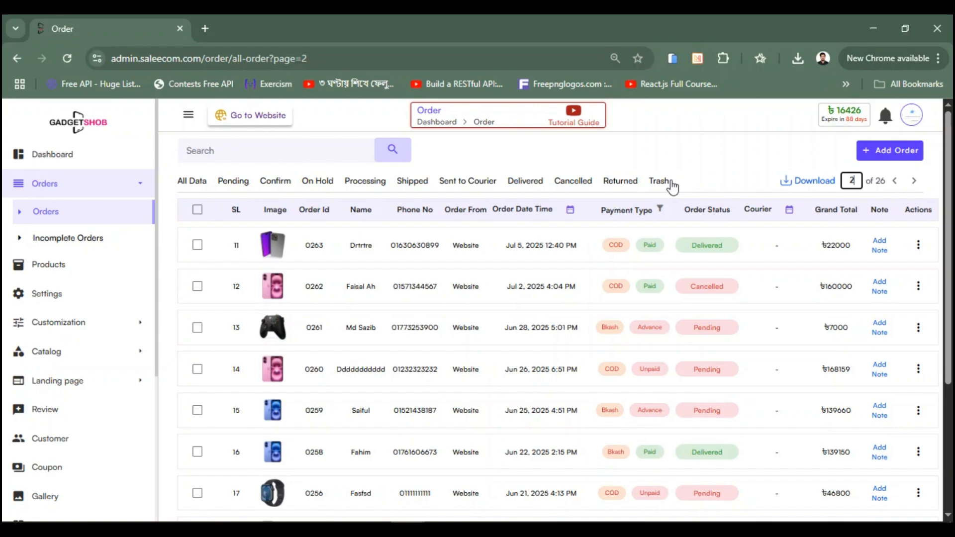
Step: Reset to All Data, then filter the list to the 217 Pending orders
left_click(192, 185)
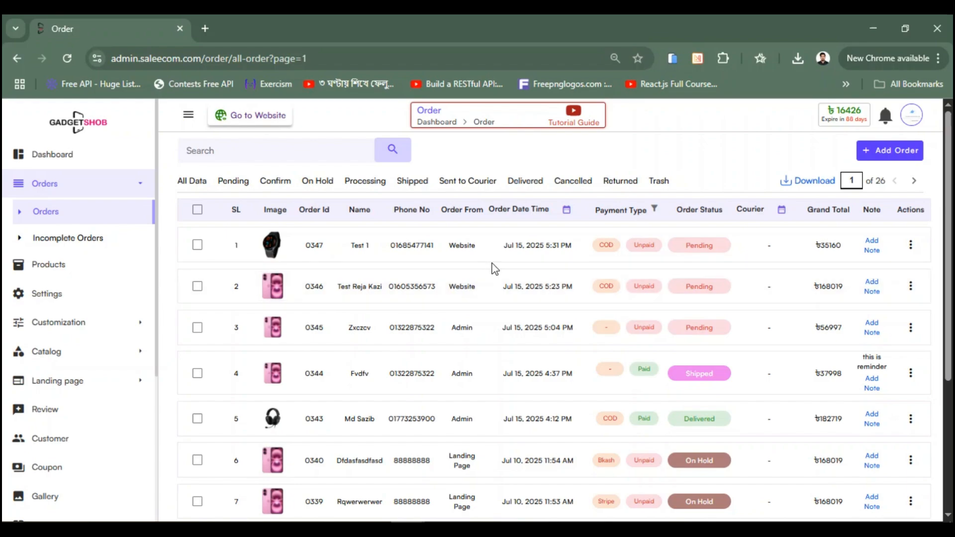
scroll(494, 267, "down", 2)
scroll(495, 268, "down", 3)
scroll(493, 267, "up", 5)
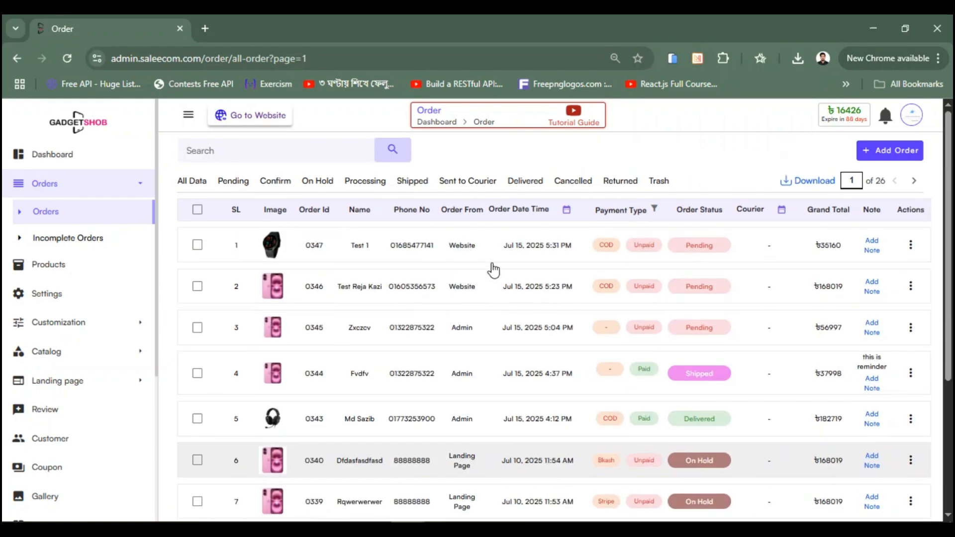
left_click(233, 184)
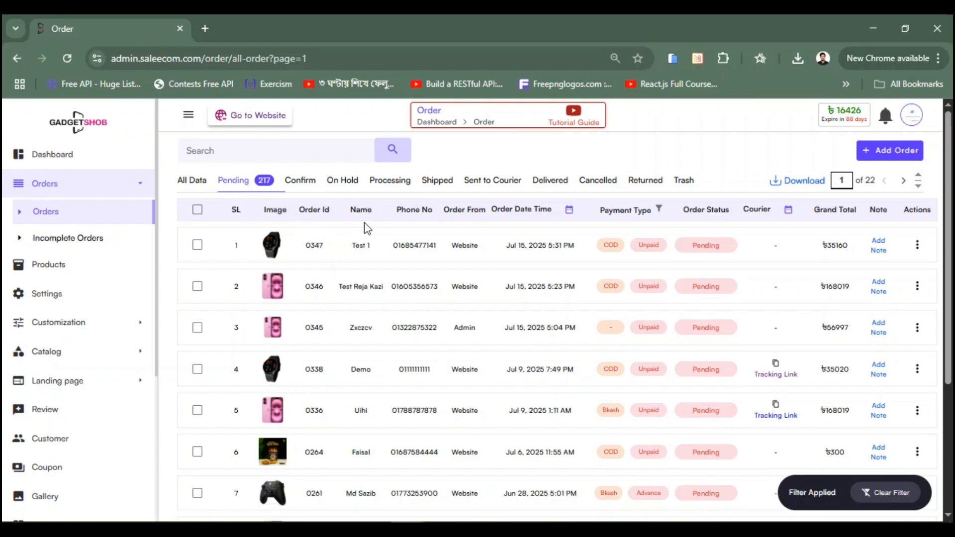
Step: Cycle through the Confirm, On Hold, Processing, Shipped and Sent to Courier filters, then All Data
left_click(299, 182)
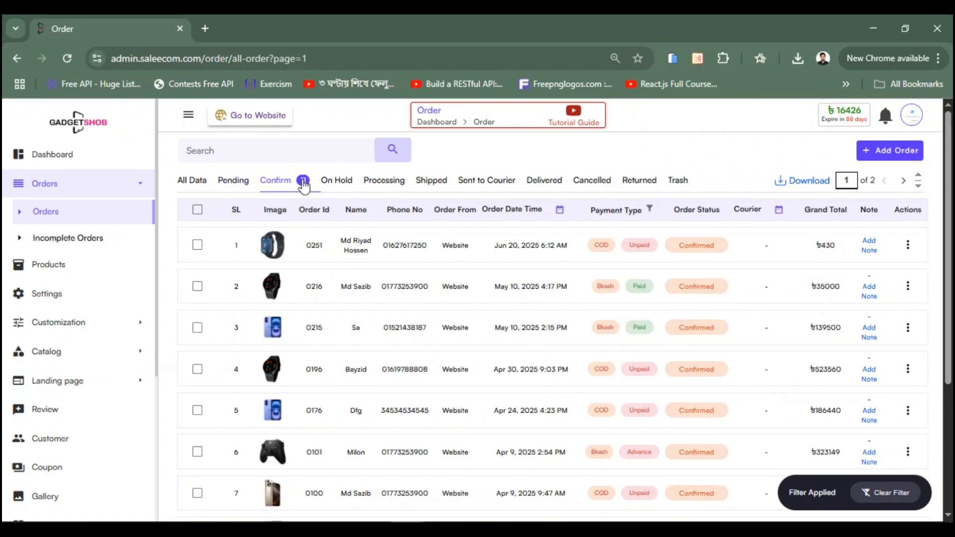
left_click(342, 184)
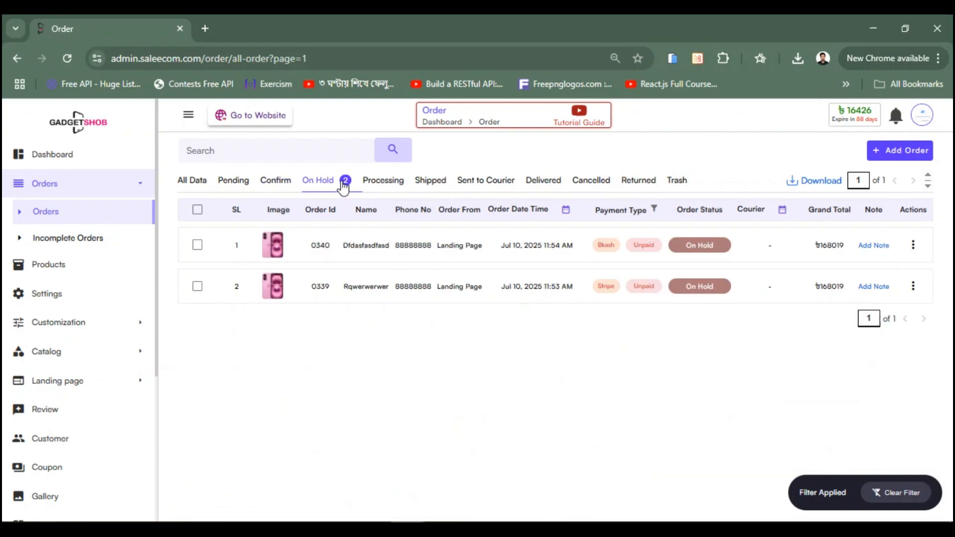
left_click(388, 191)
left_click(429, 189)
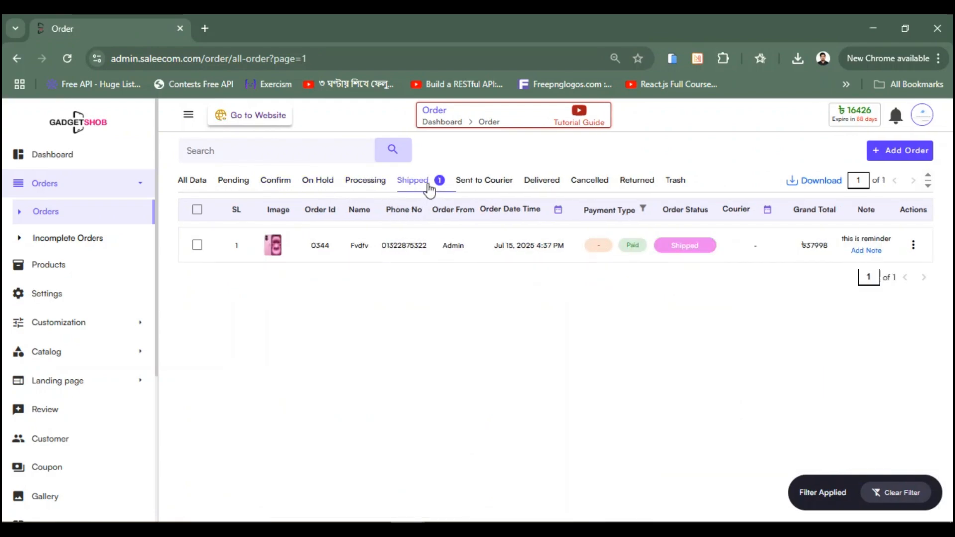
left_click(481, 184)
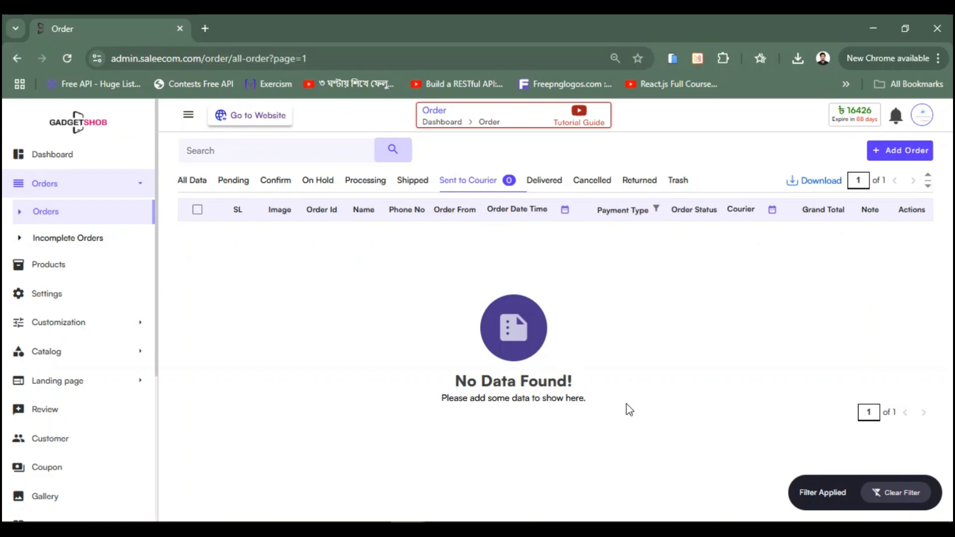
left_click(194, 184)
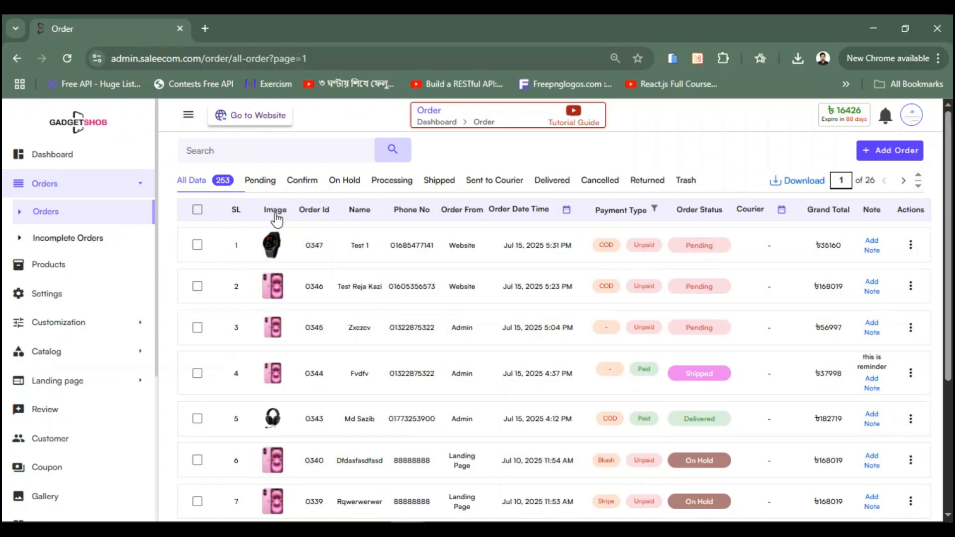
Step: Go back to page 2 of the orders and tick order 0263's checkbox
key("alt+Left")
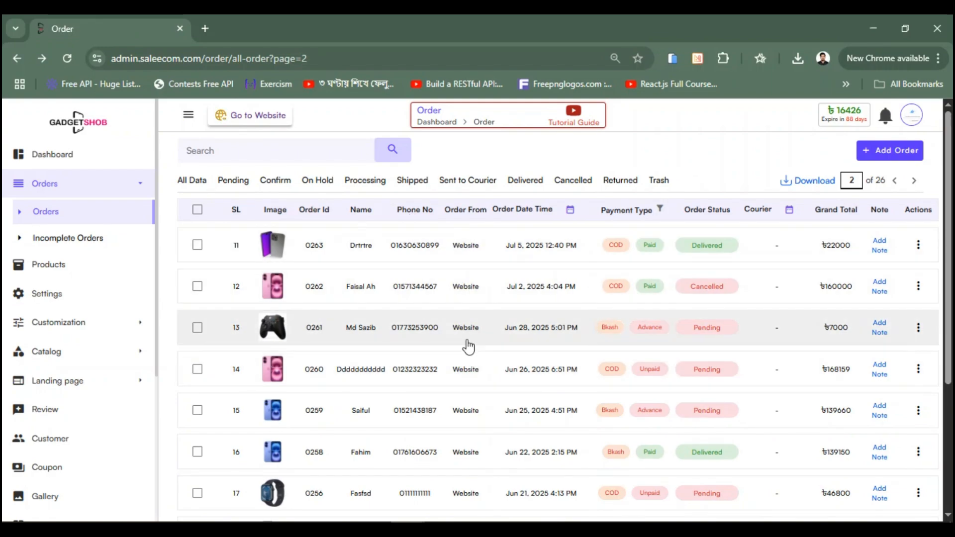
scroll(465, 343, "down", 4)
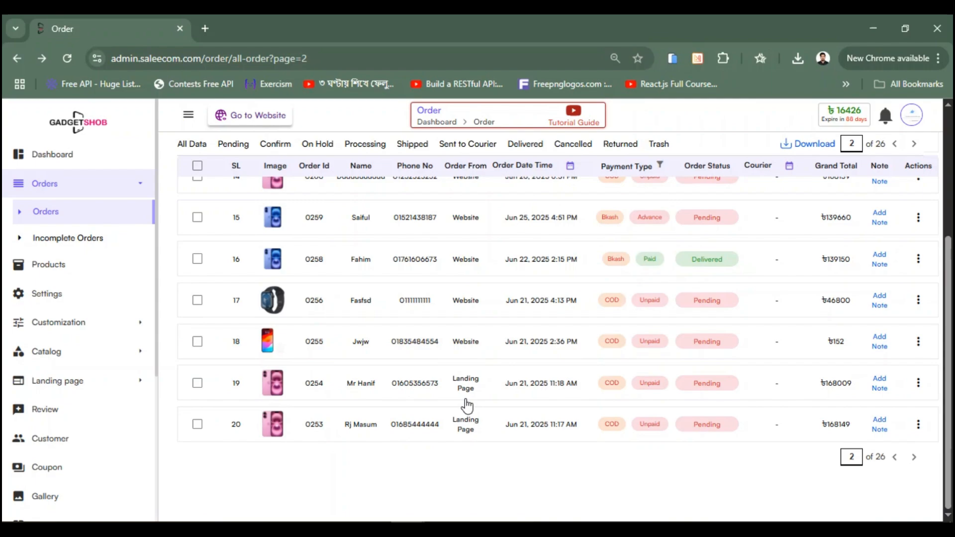
scroll(467, 393, "up", 4)
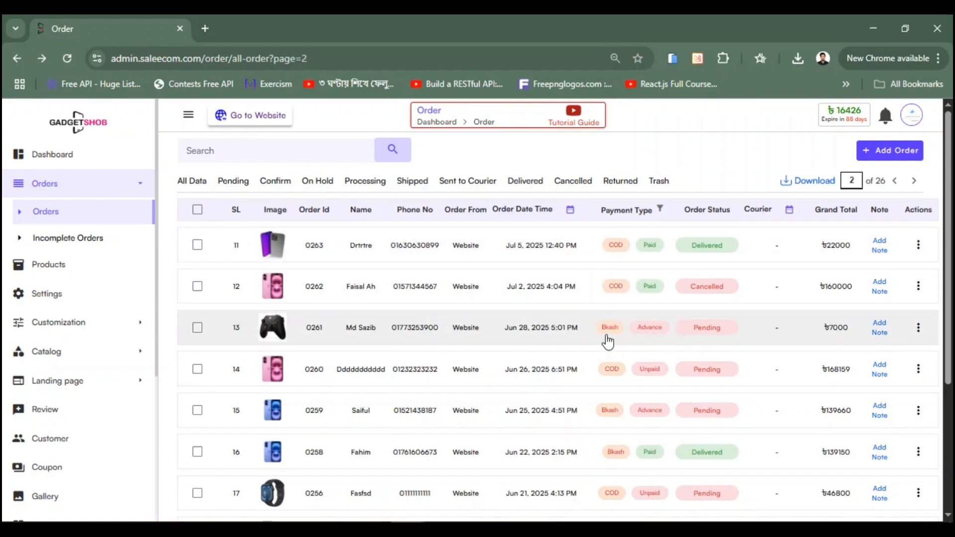
left_click(651, 331)
left_click(650, 331)
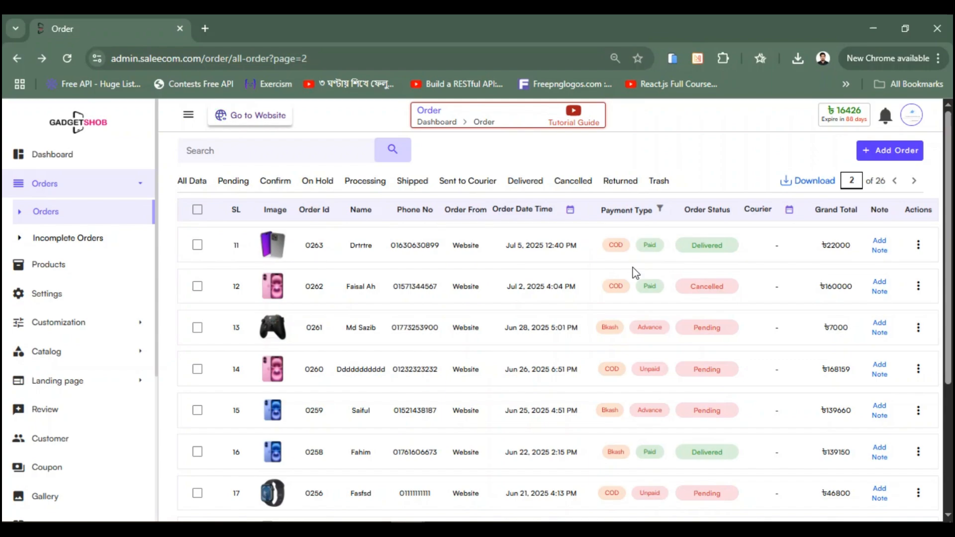
left_click(216, 245)
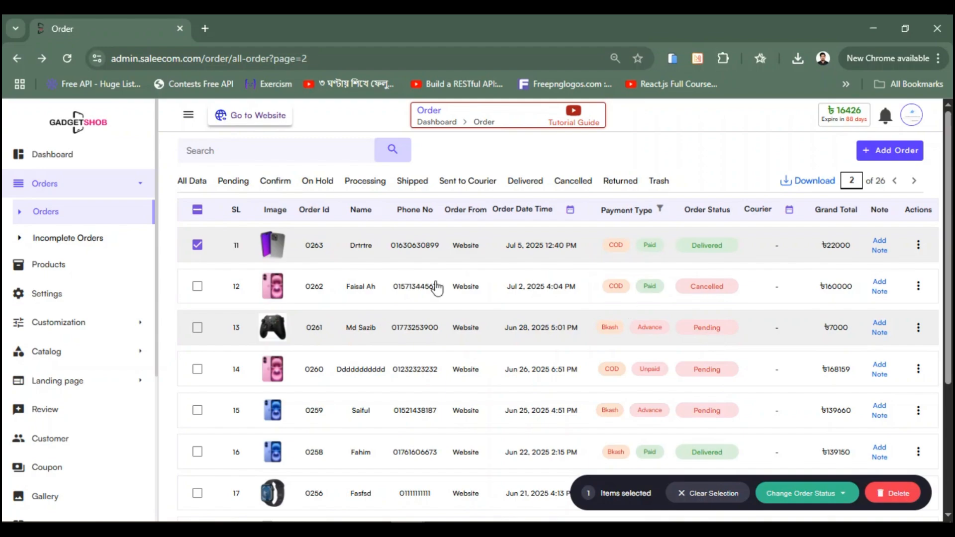
Step: Swap the selection from order 0263 to 0261 and apply the Processing status
left_click(219, 340)
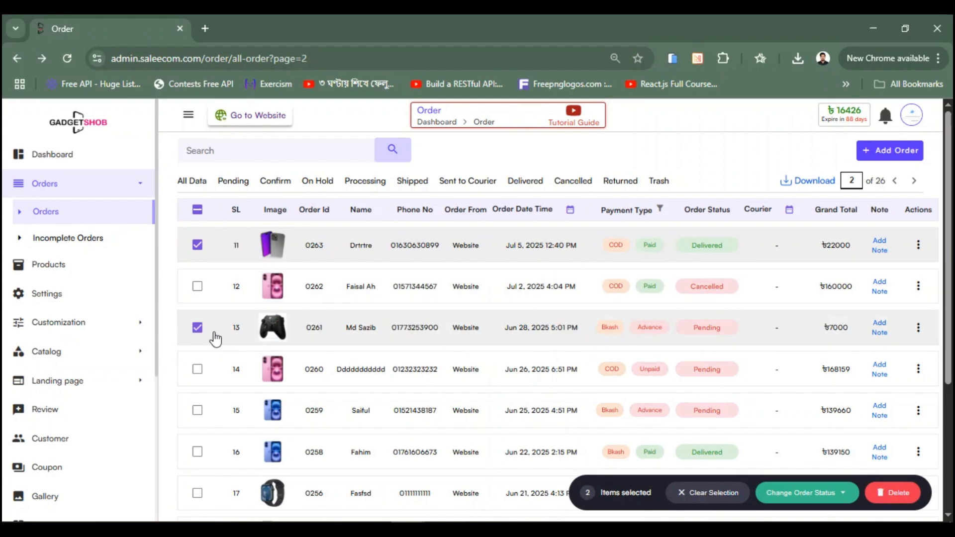
left_click(222, 258)
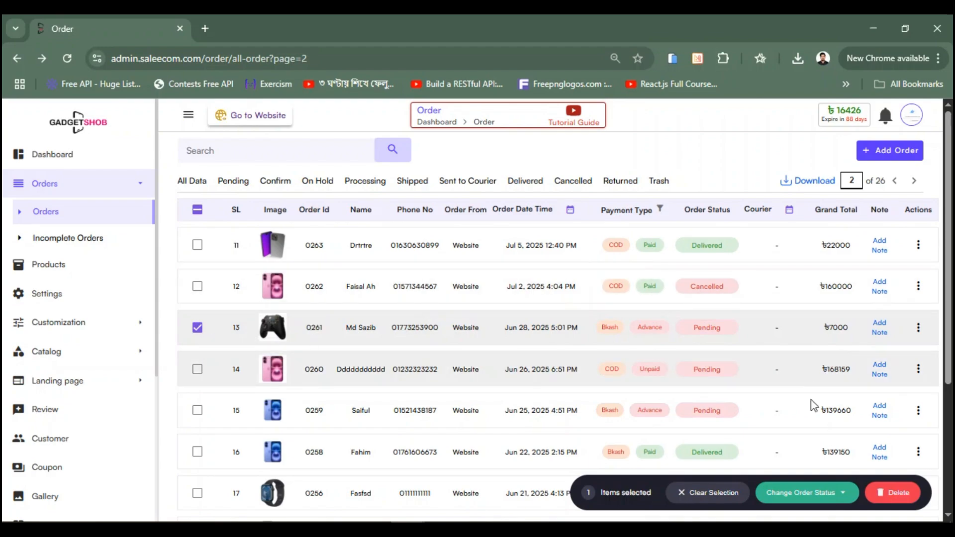
left_click(813, 503)
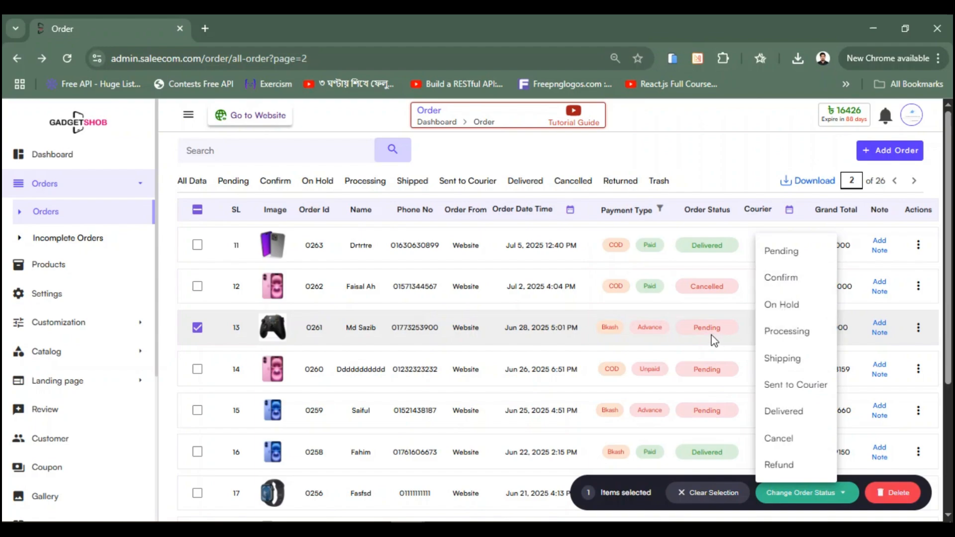
left_click(793, 337)
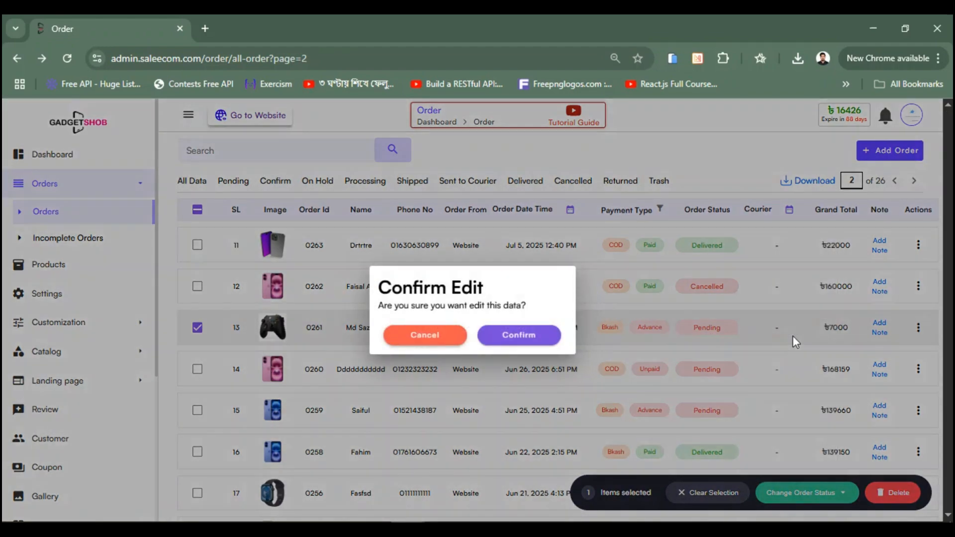
left_click(545, 337)
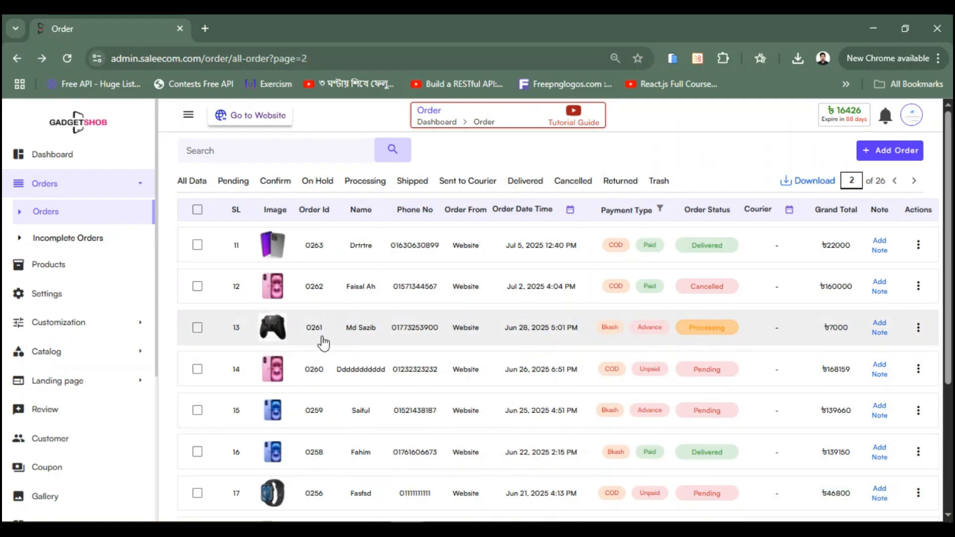
Step: Set order 0261's status to Confirmed, then reselect it with the status menu open
left_click(197, 327)
left_click(805, 494)
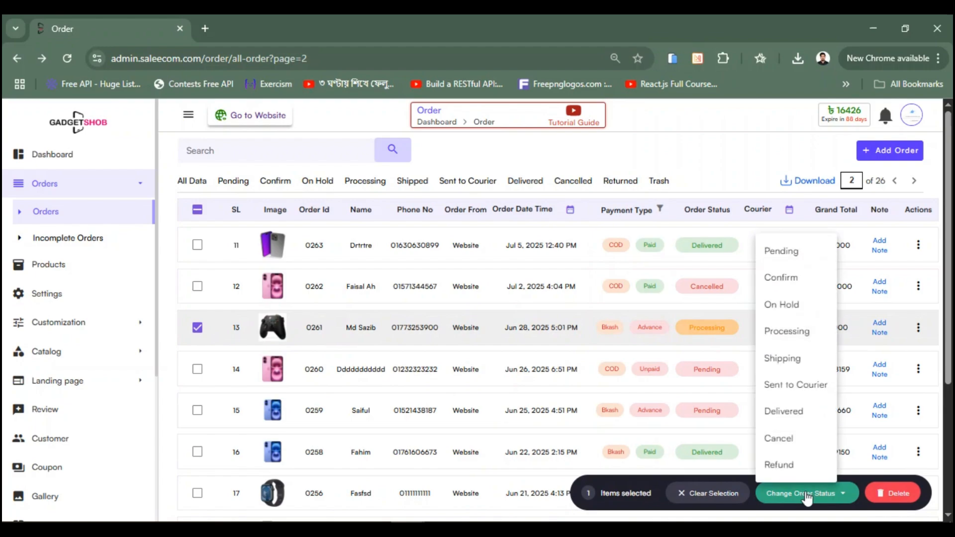
left_click(795, 282)
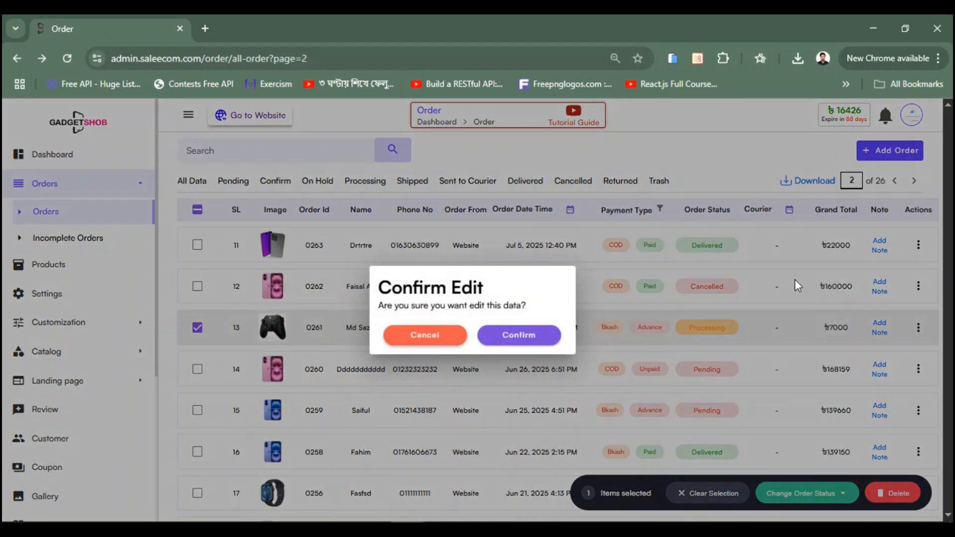
left_click(522, 342)
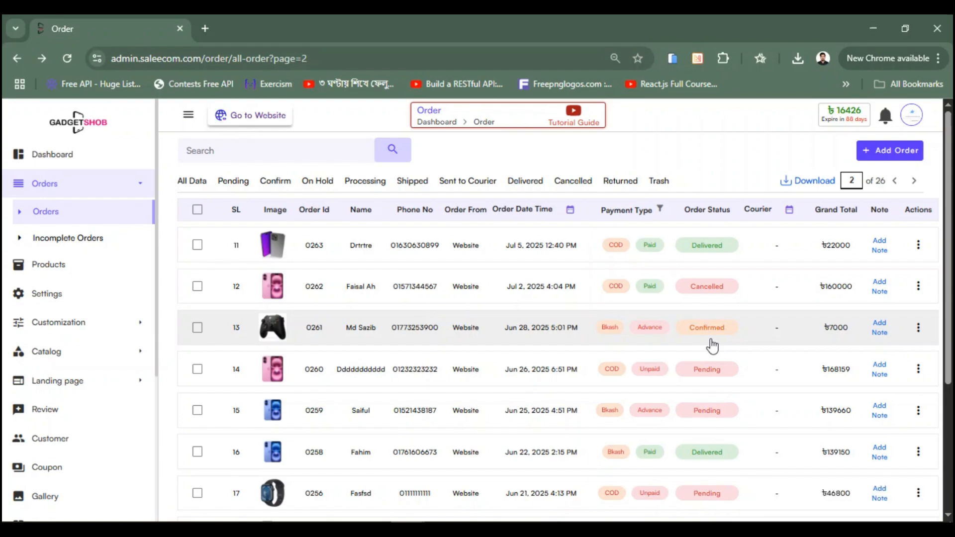
left_click(739, 344)
left_click(801, 494)
left_click(802, 494)
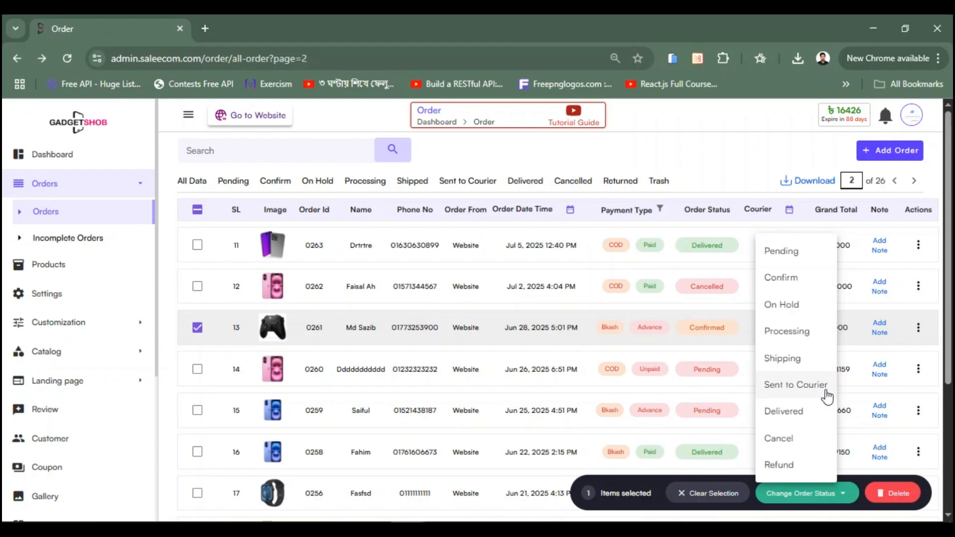
Step: Set order 0261 to Sent to Courier, choosing Pathao Courier as the courier
left_click(796, 388)
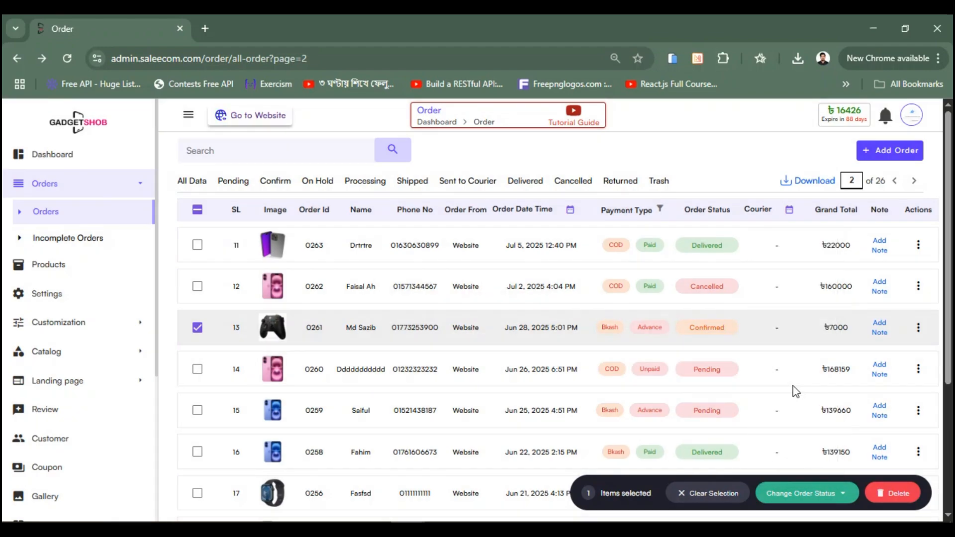
left_click(808, 492)
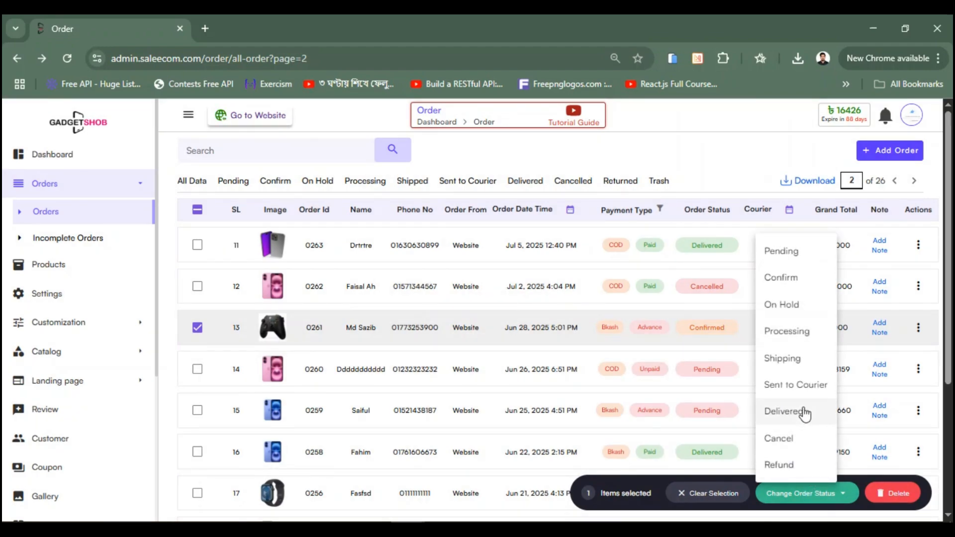
left_click(799, 386)
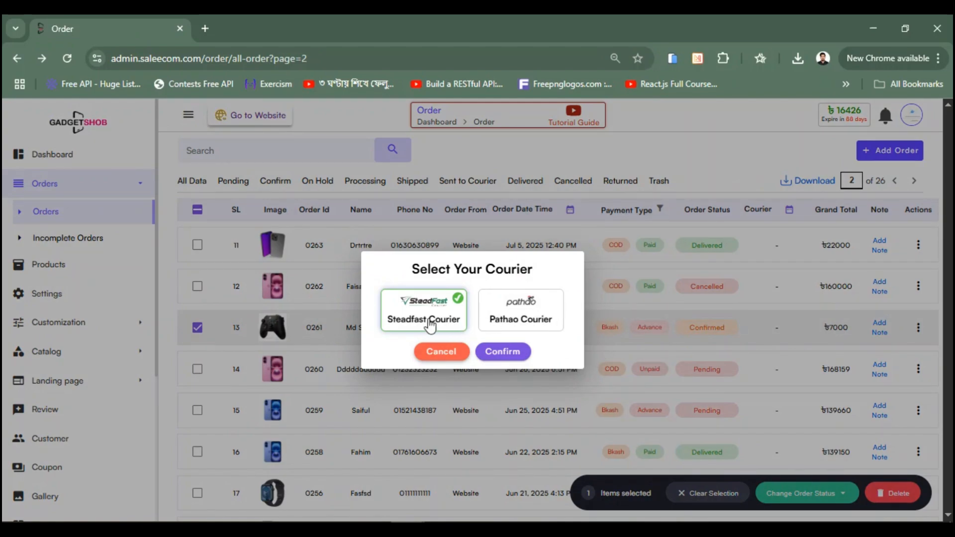
left_click(495, 319)
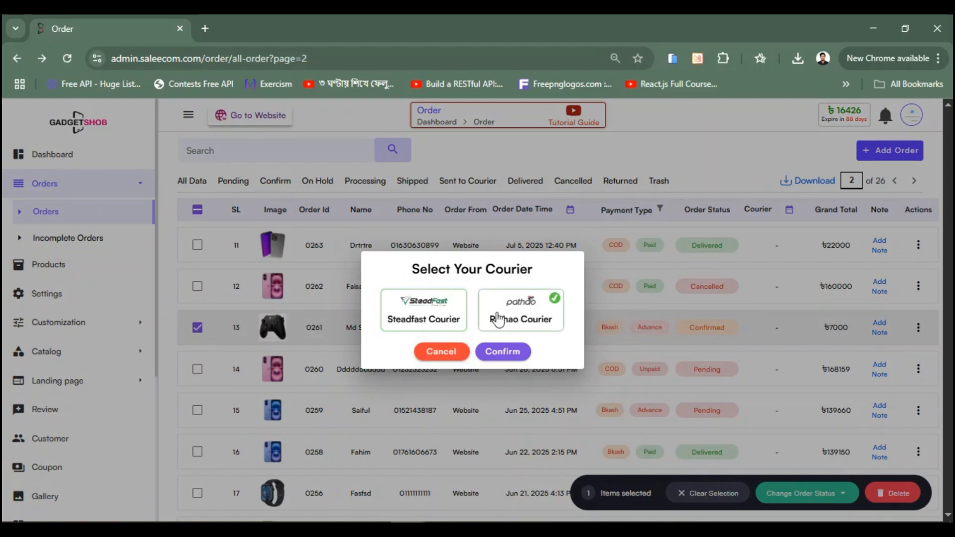
left_click(455, 318)
left_click(492, 319)
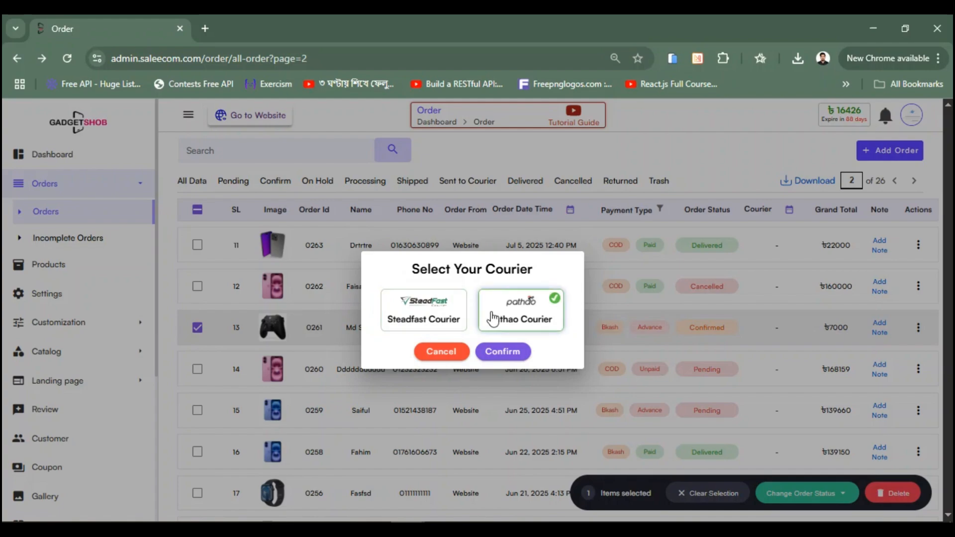
left_click(504, 352)
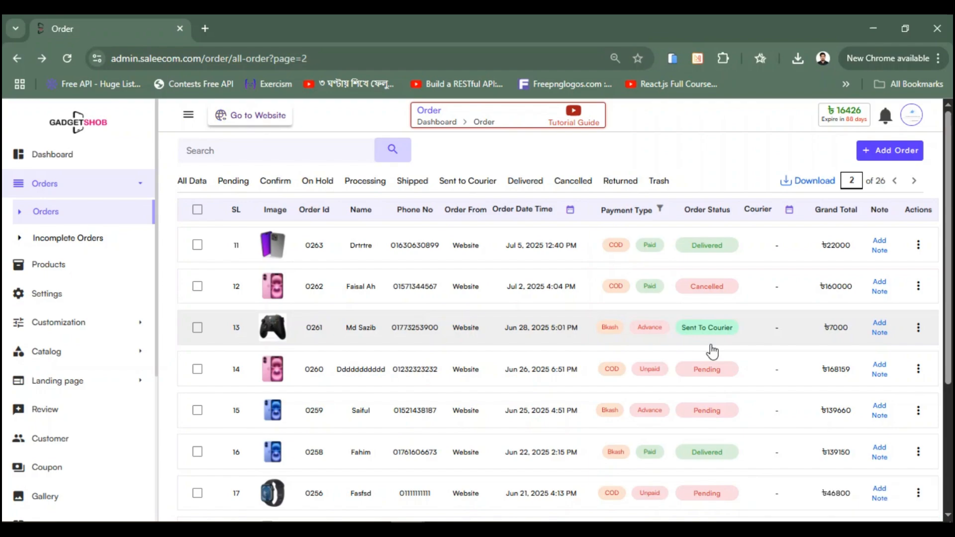
Step: Select order 0261 and change its status to Shipped
scroll(437, 316, "down", 2)
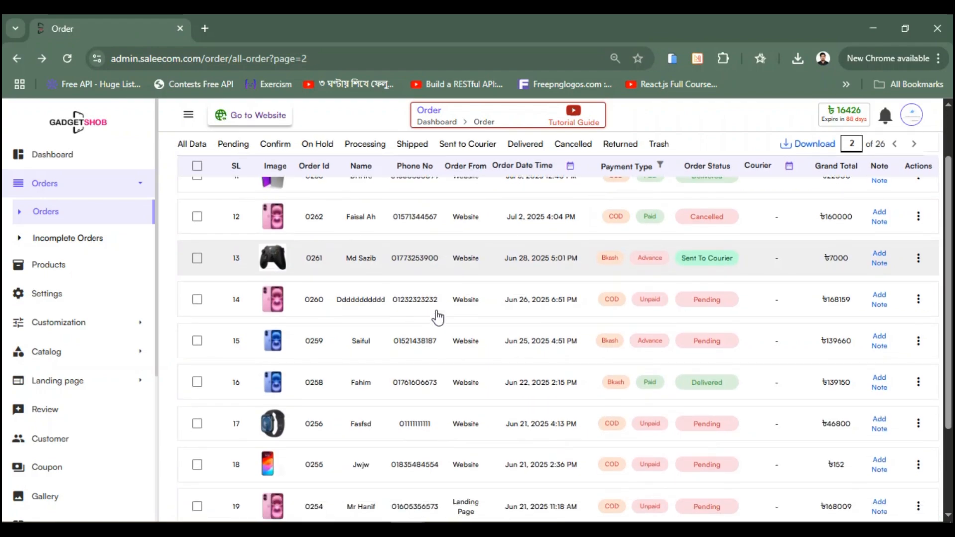
left_click(197, 257)
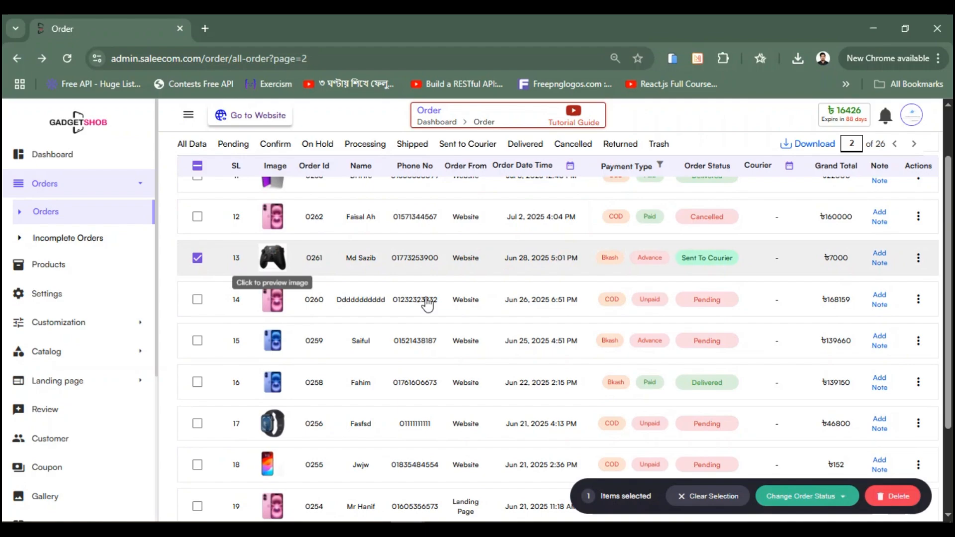
left_click(801, 495)
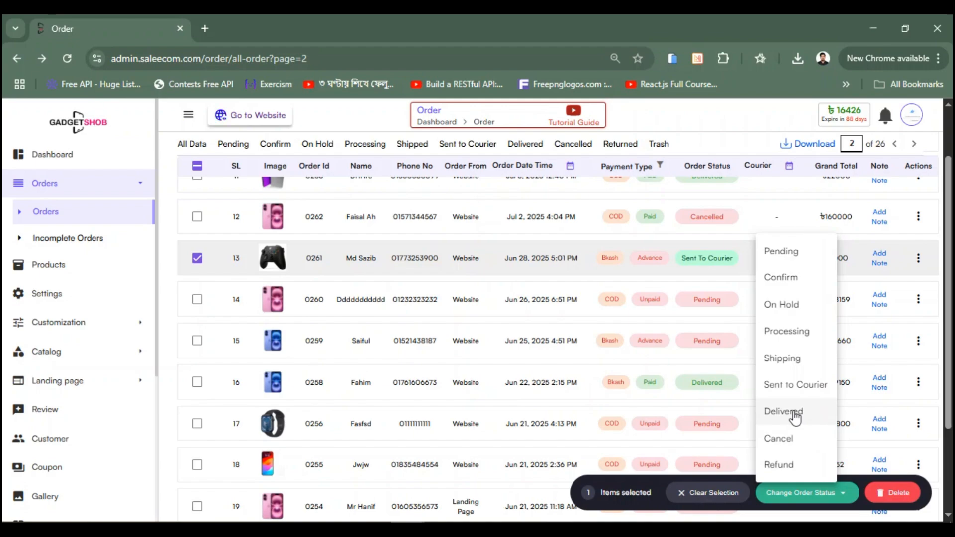
left_click(792, 365)
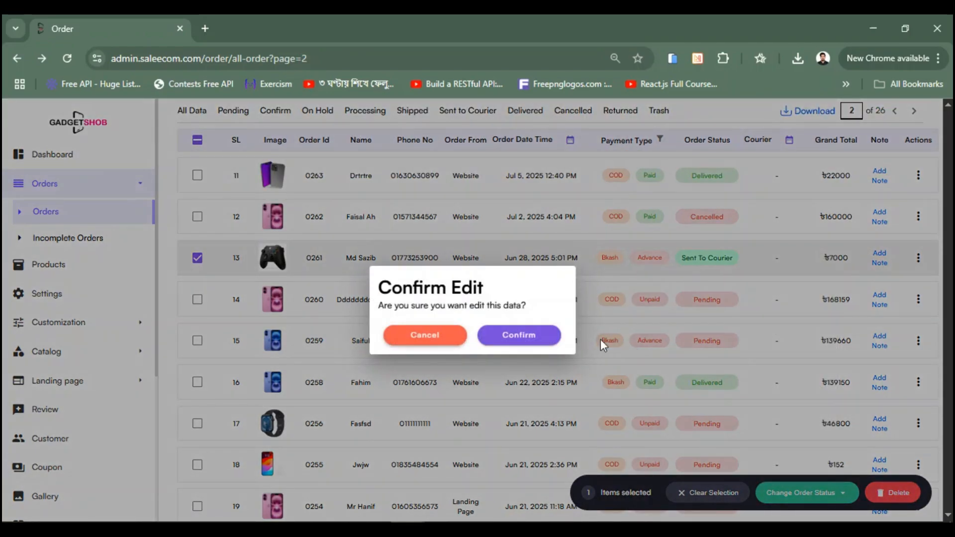
left_click(512, 336)
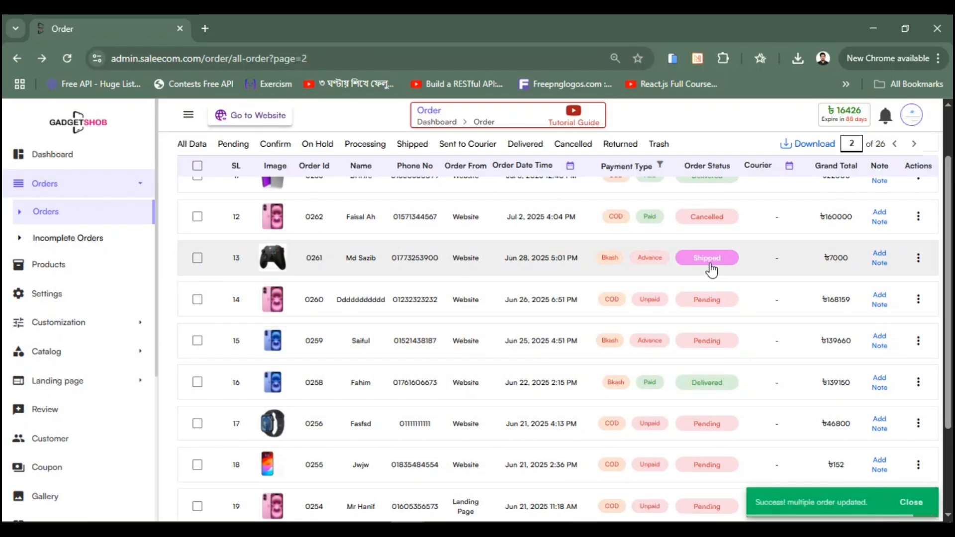
Step: Reopen the status list for order 0261, then dismiss it and deselect the order unchanged
scroll(629, 312, "down", 3)
scroll(629, 314, "up", 5)
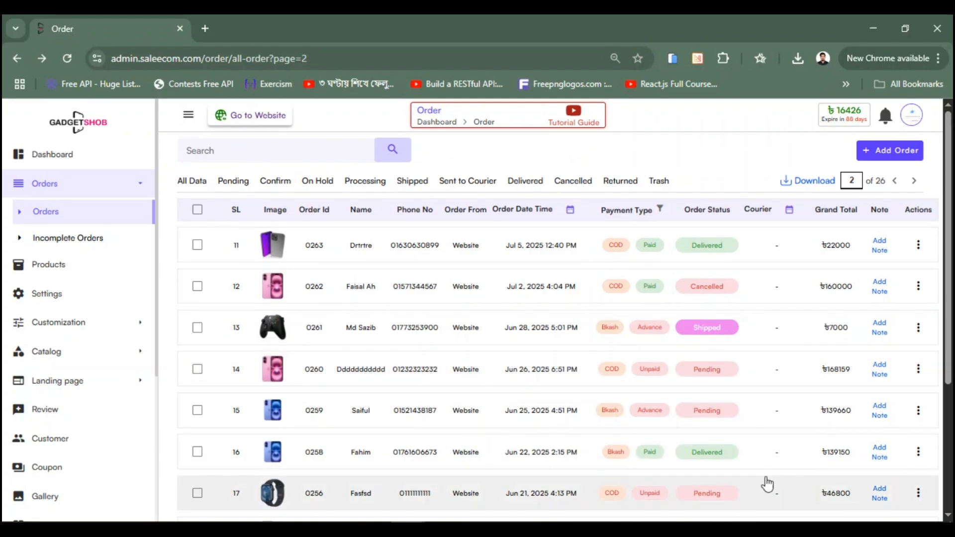
left_click(197, 327)
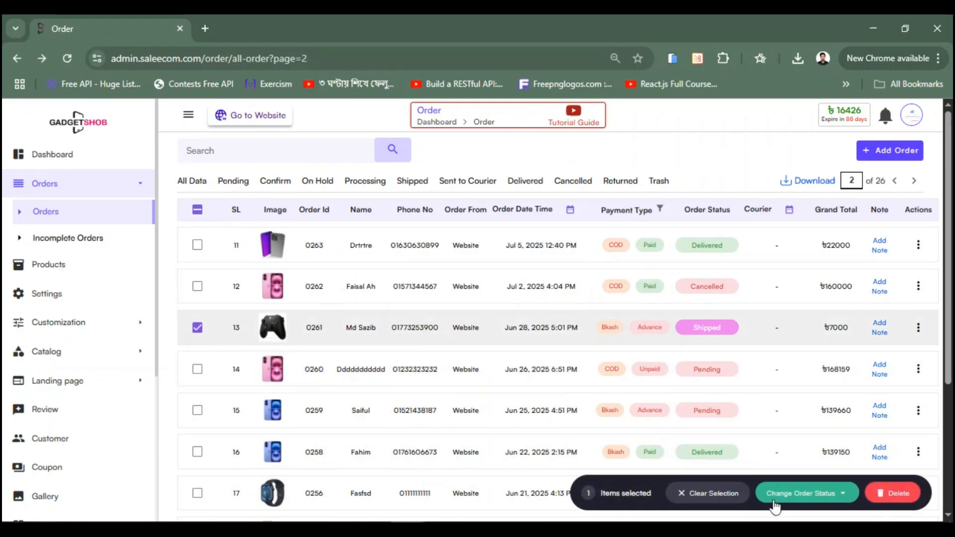
left_click(801, 493)
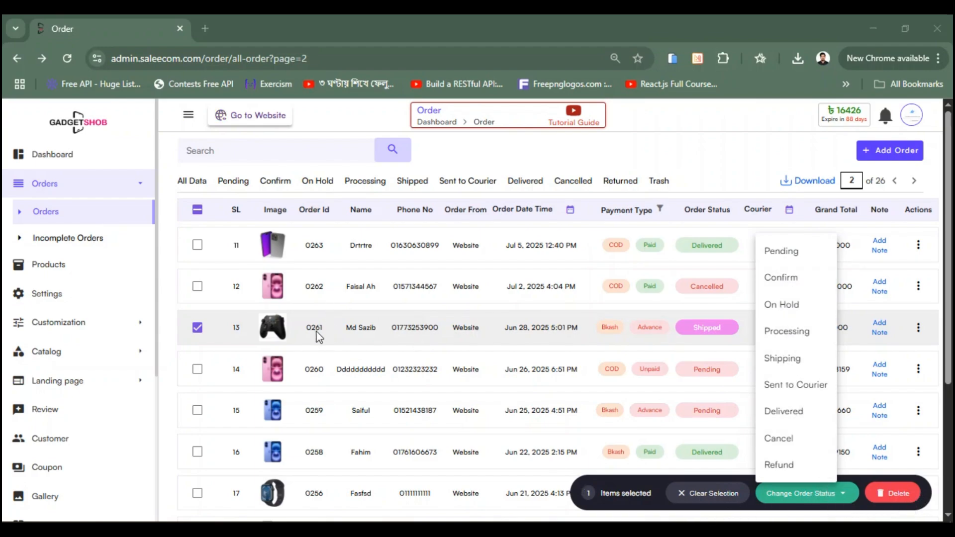
left_click(218, 340)
left_click(215, 341)
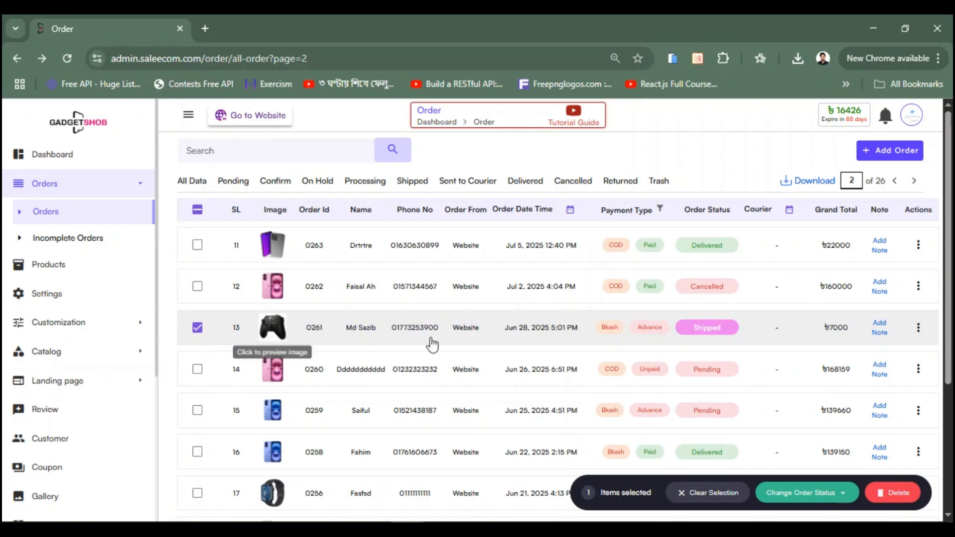
Step: Delete order 0261 and confirm the deletion
left_click(897, 503)
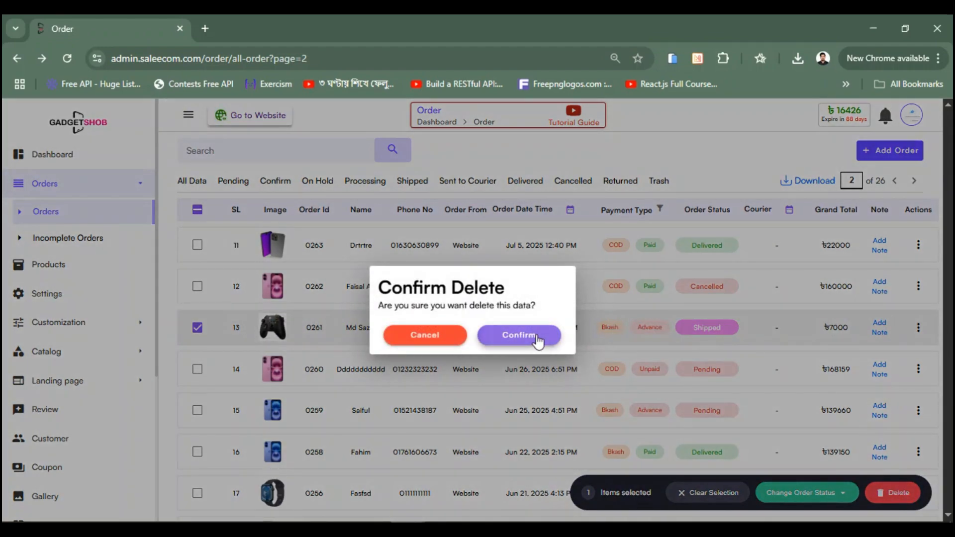
left_click(519, 335)
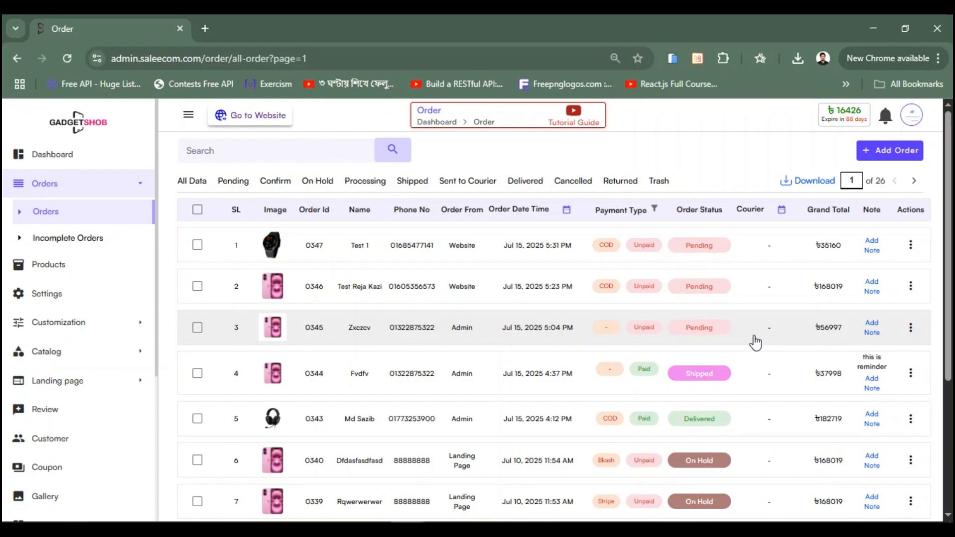
Step: Show the Trash filter listing 56 trashed orders with their deletion countdowns
left_click(659, 181)
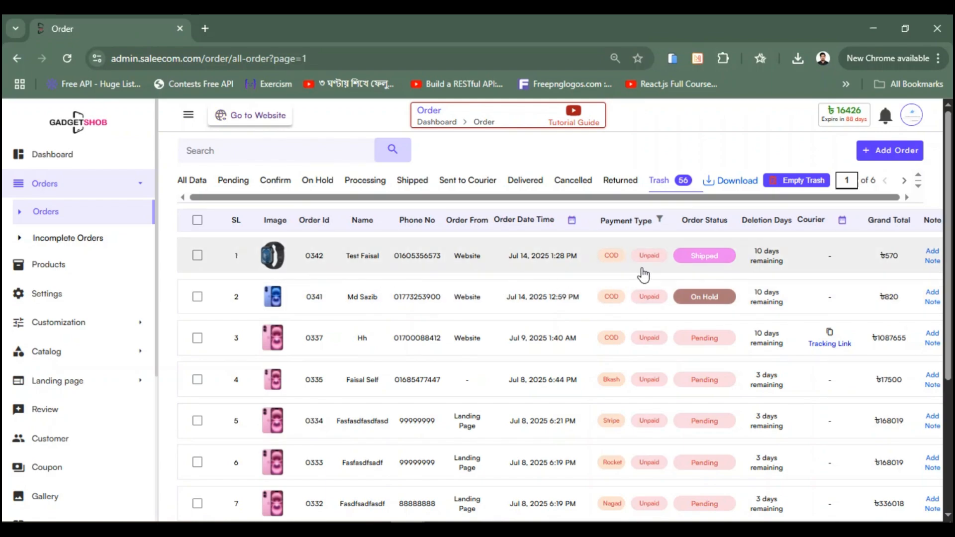
scroll(497, 281, "down", 5)
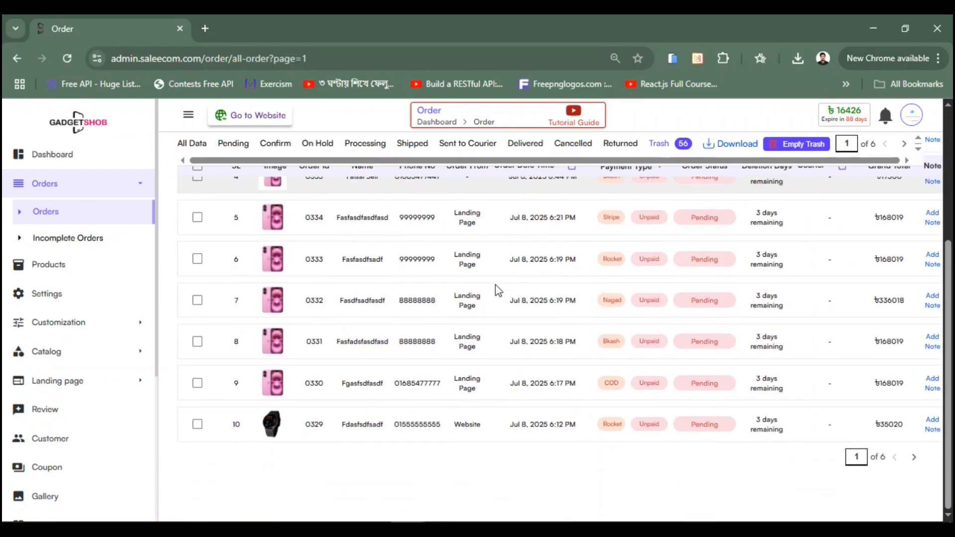
scroll(497, 288, "up", 5)
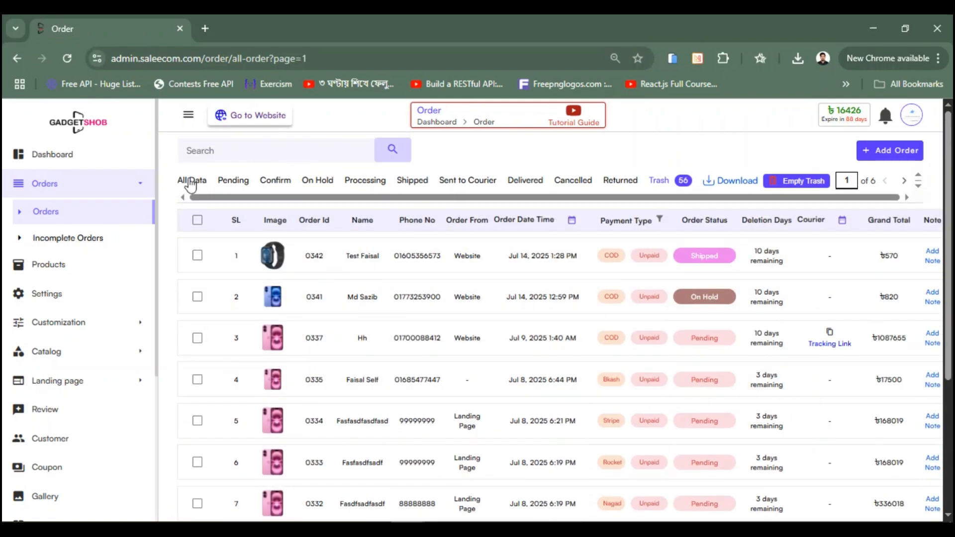
Step: Delete order 0014 from the Processing filter, then view the Trash, now 57 orders
left_click(365, 182)
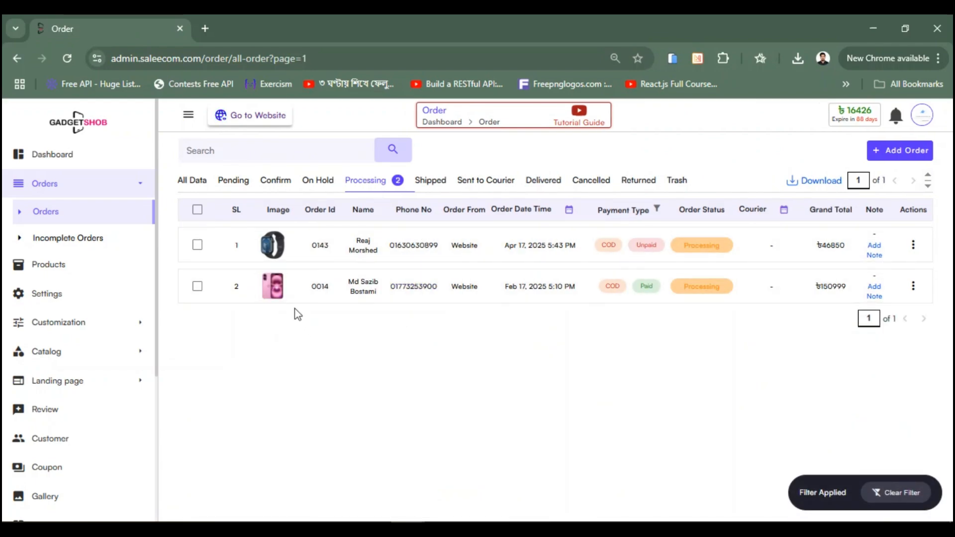
left_click(217, 296)
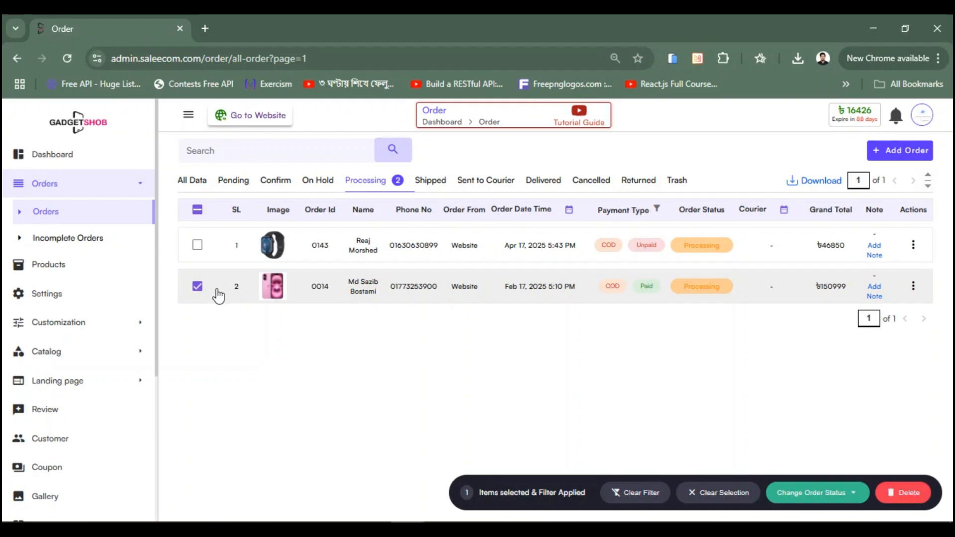
left_click(907, 502)
left_click(526, 334)
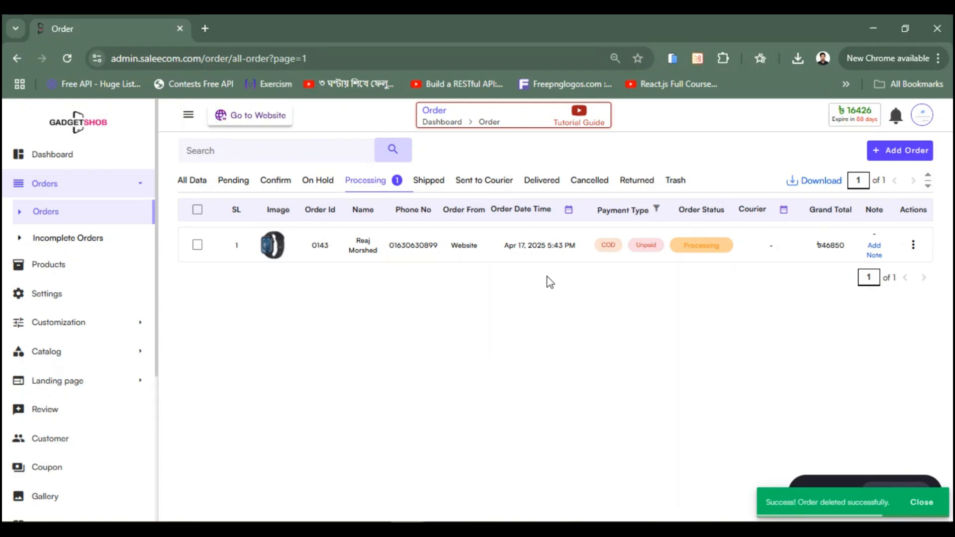
left_click(675, 183)
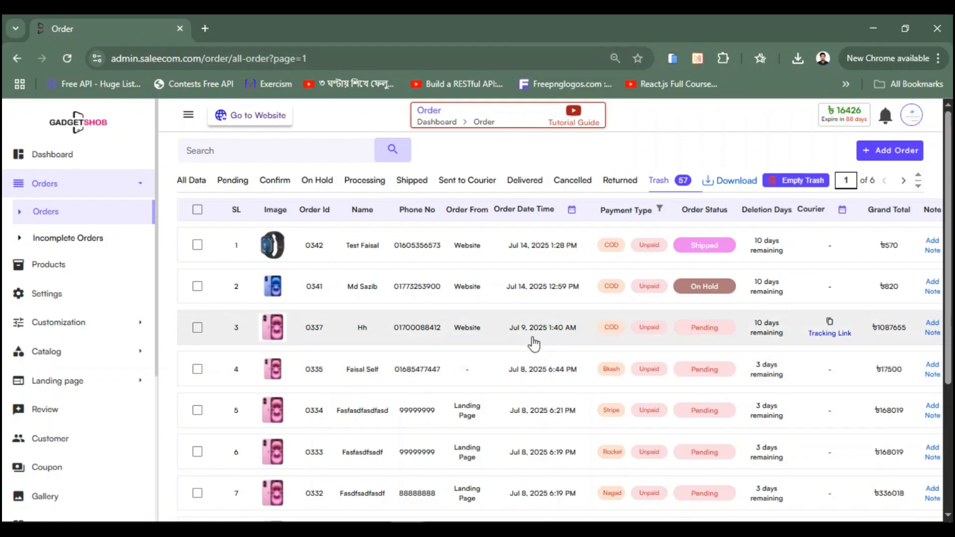
Step: Leave the Trash view for the All Data list of 251 orders across 26 pages
scroll(532, 342, "down", 4)
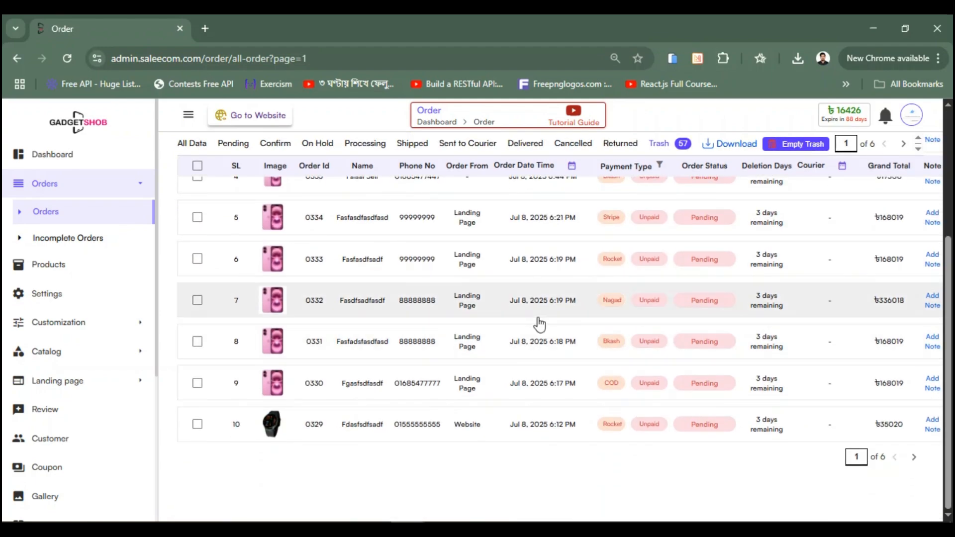
scroll(539, 324, "up", 5)
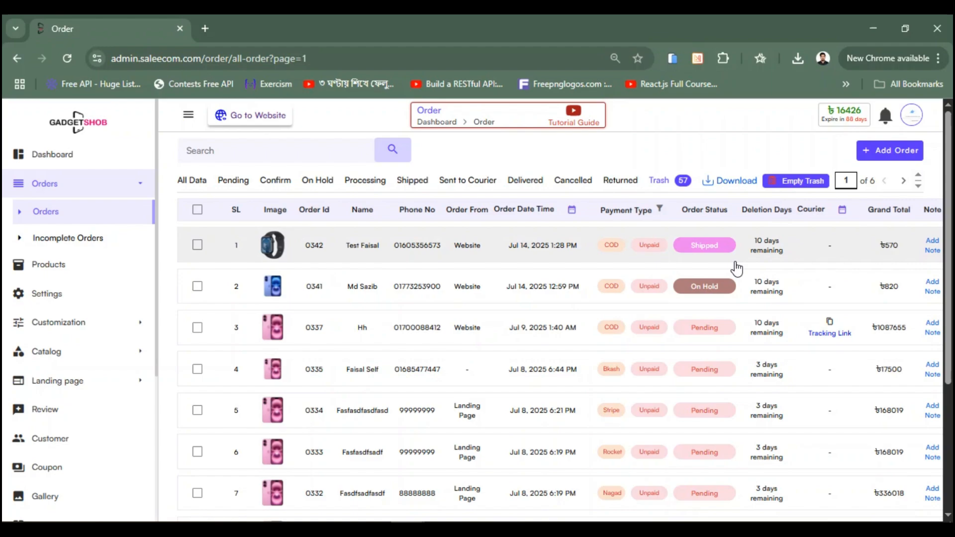
left_click(195, 184)
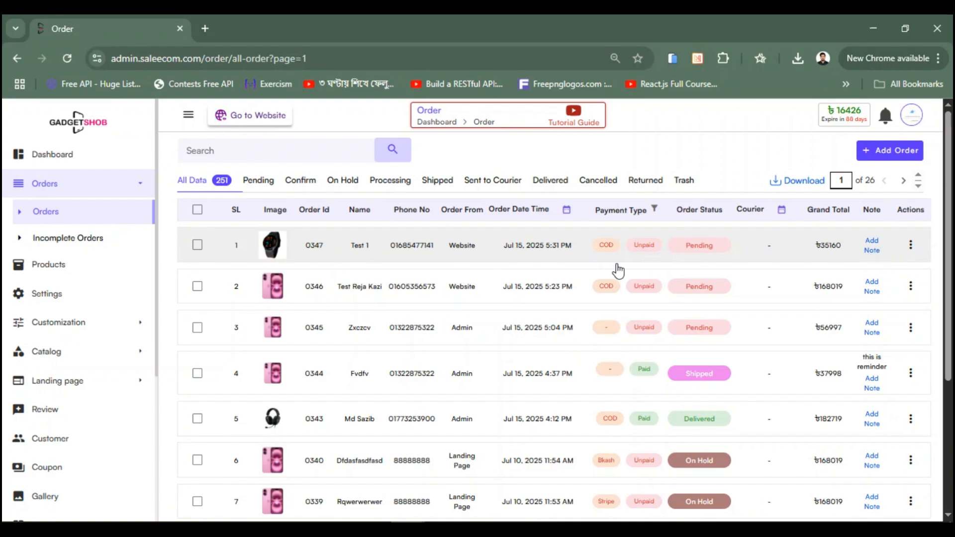
Step: Add the note 'this isa reminder' to order 0347 and save it
left_click(872, 250)
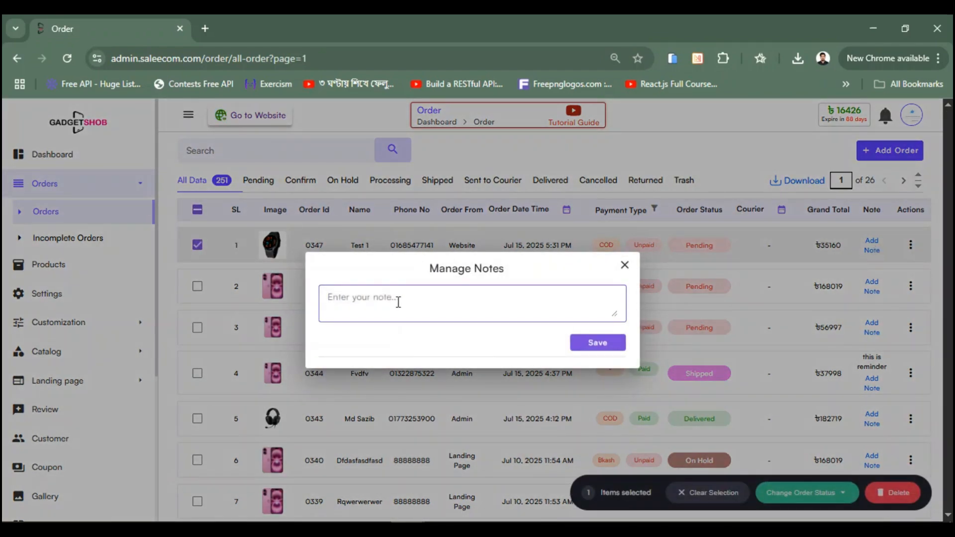
type("this isa reminder")
left_click(598, 343)
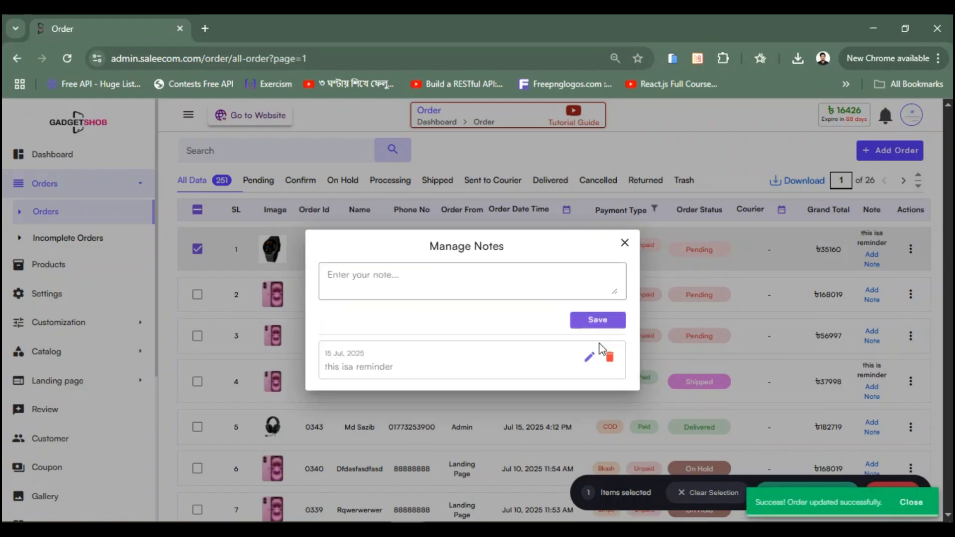
left_click(625, 242)
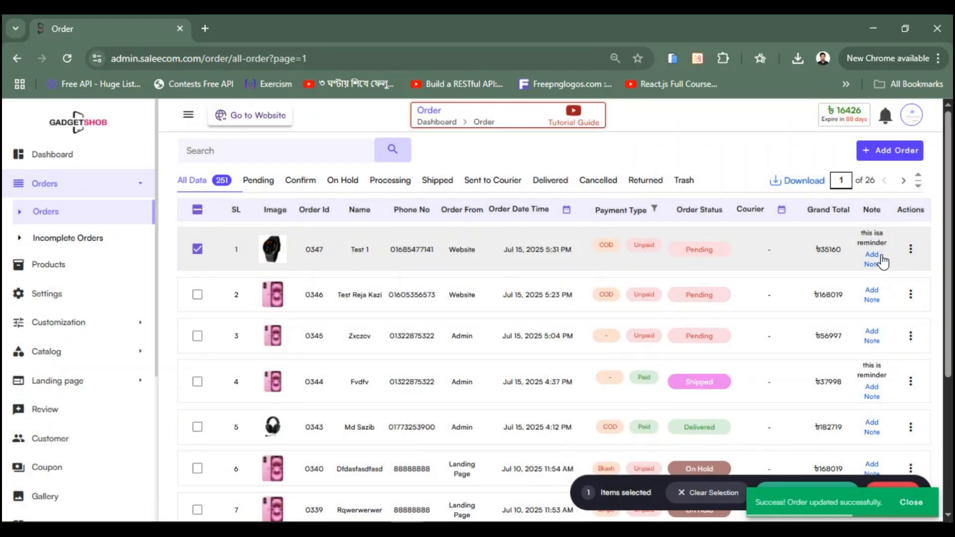
Step: Reopen order 0347's notes to confirm the saved reminder, then close without changes
left_click(875, 258)
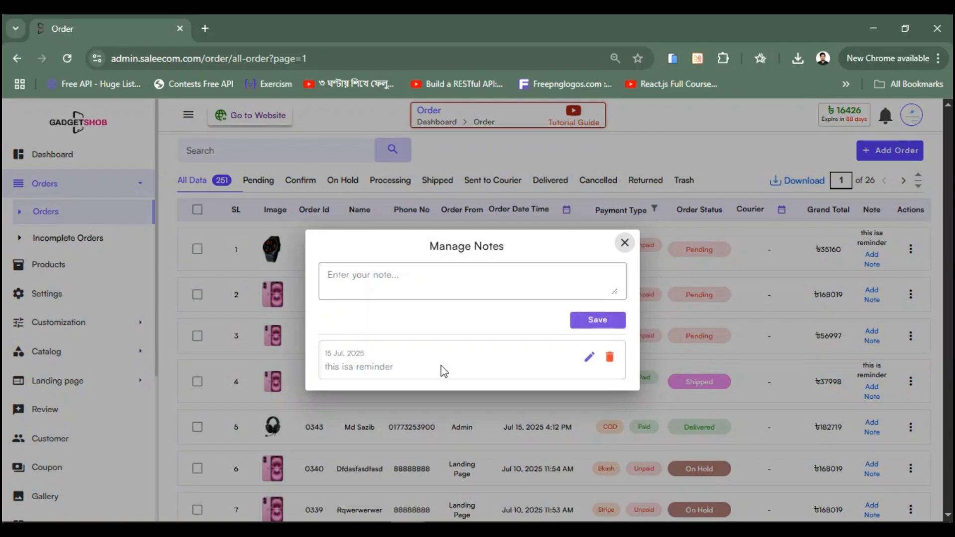
left_click(446, 277)
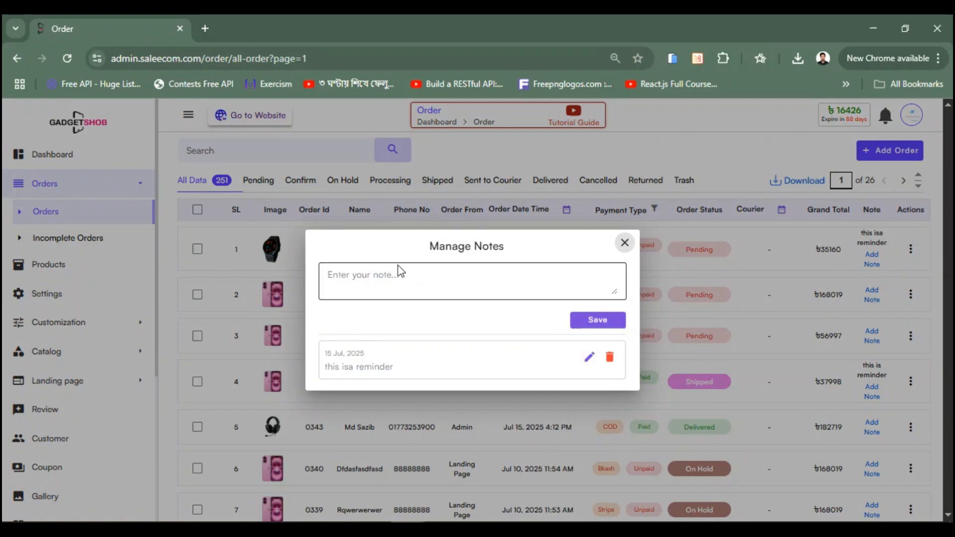
left_click(590, 357)
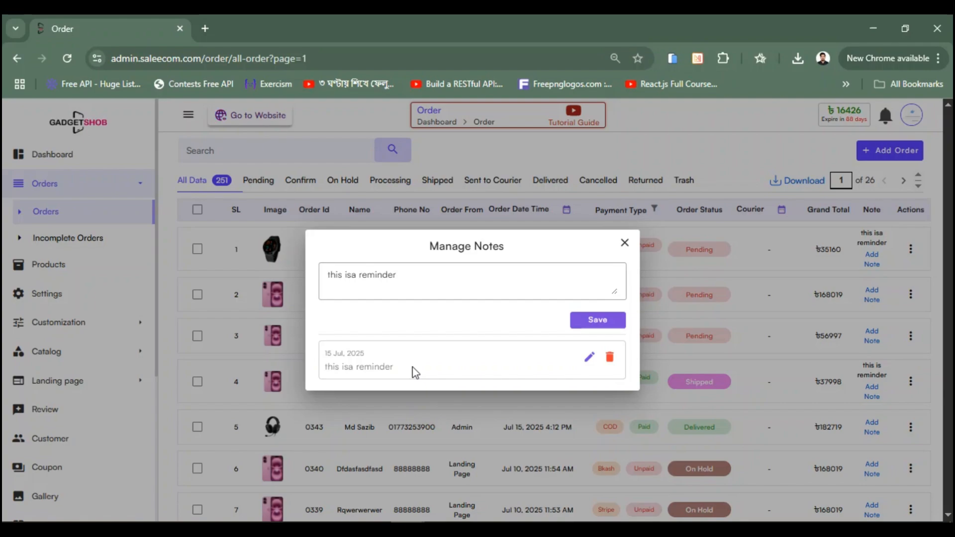
left_click(624, 243)
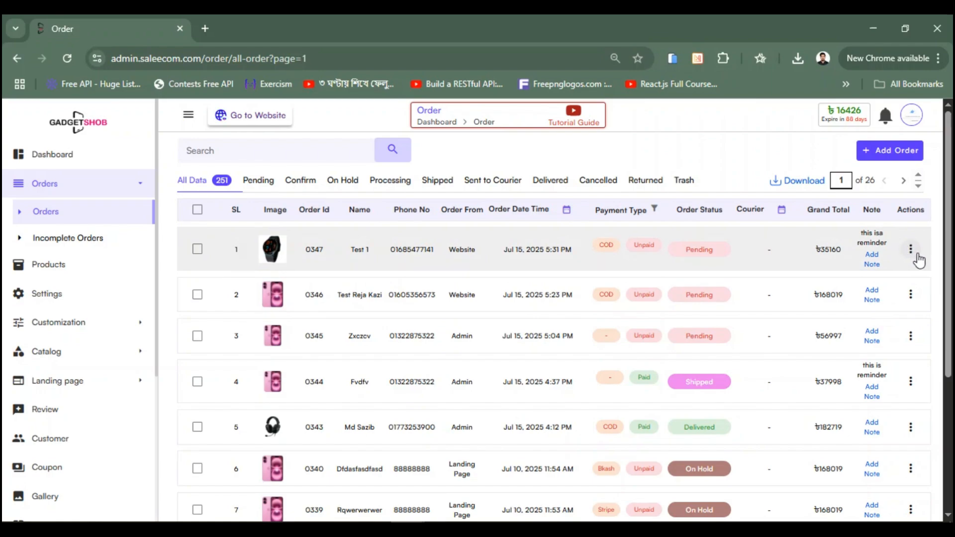
Step: Re-save order 0347 from its edit form with Update Order, then return to the list
left_click(911, 251)
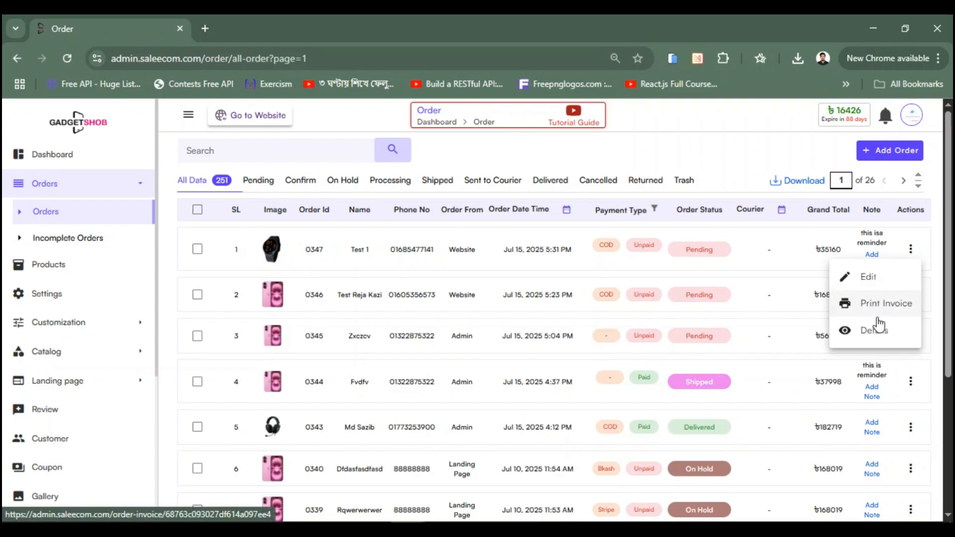
left_click(868, 279)
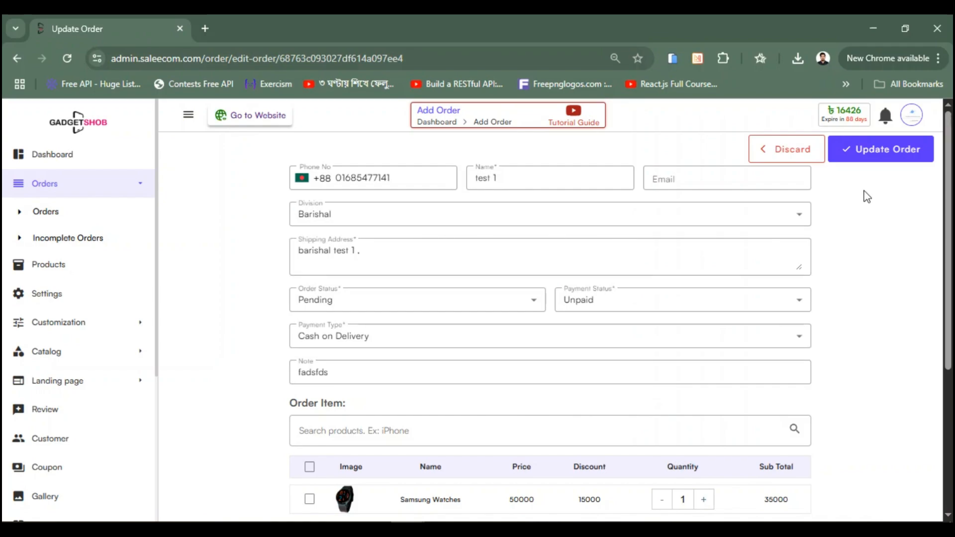
scroll(486, 213, "down", 1)
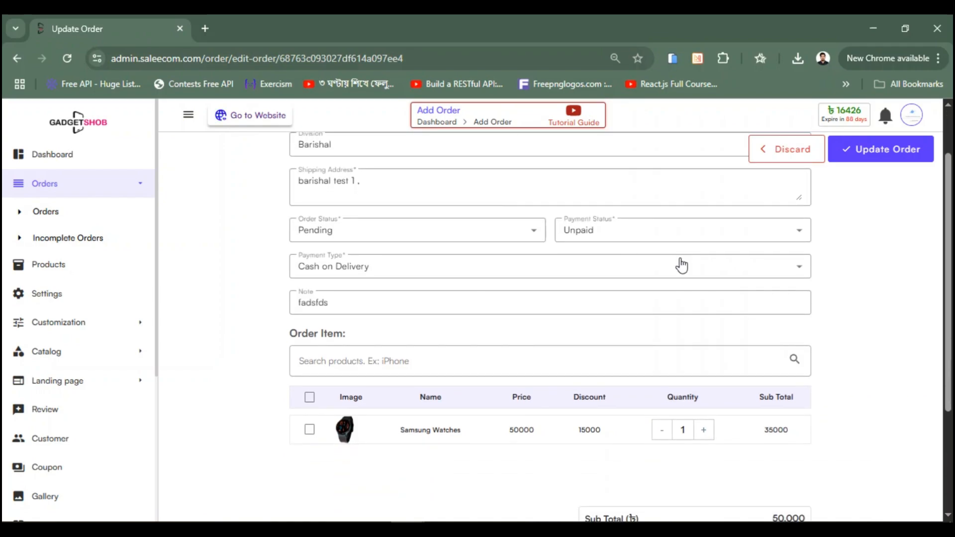
scroll(550, 309, "down", 3)
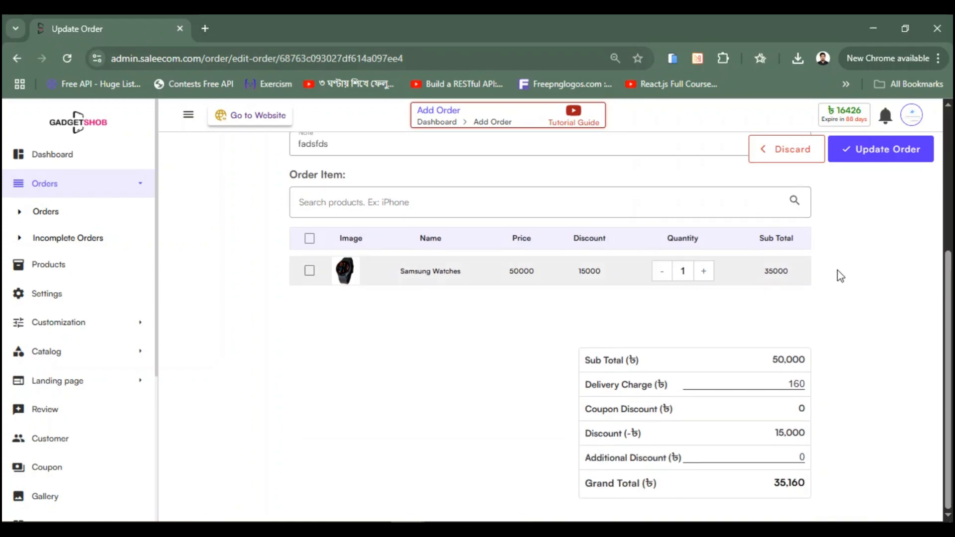
left_click(885, 152)
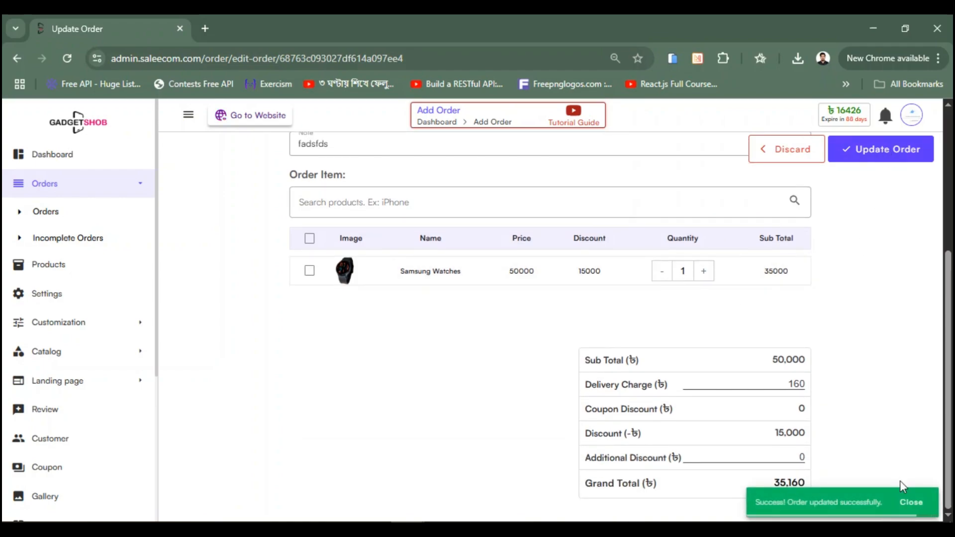
left_click(908, 511)
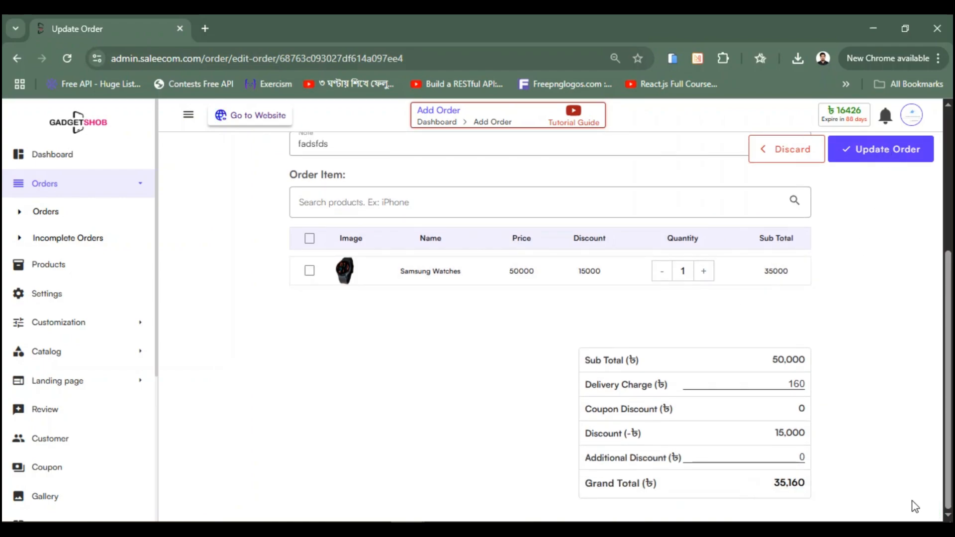
left_click(16, 60)
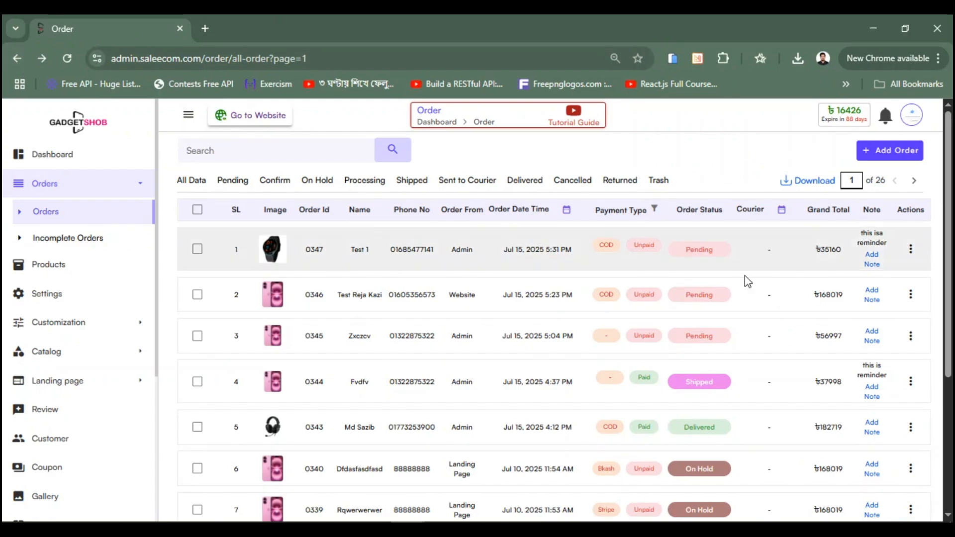
Step: Preview order 0347's one-page invoice, cancel printing, and return to the order list
left_click(911, 249)
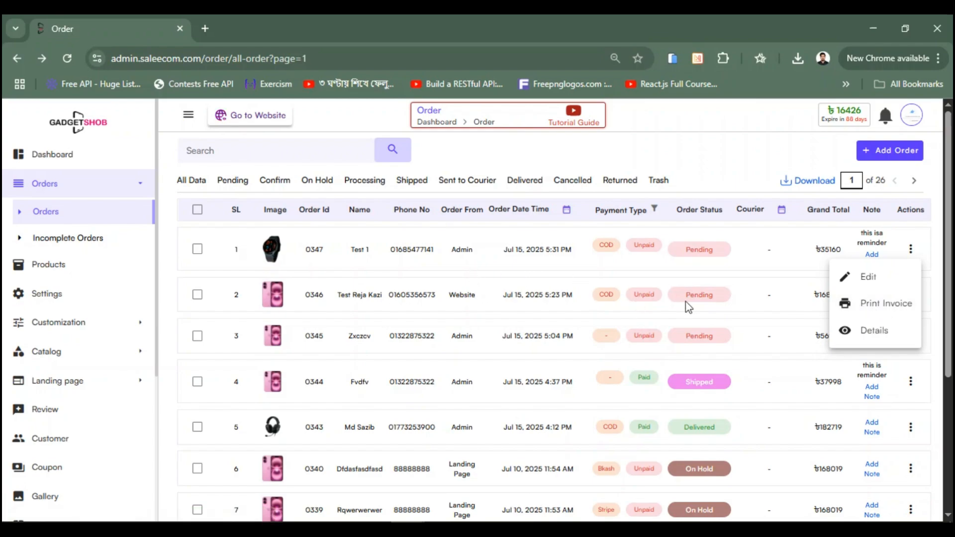
left_click(861, 308)
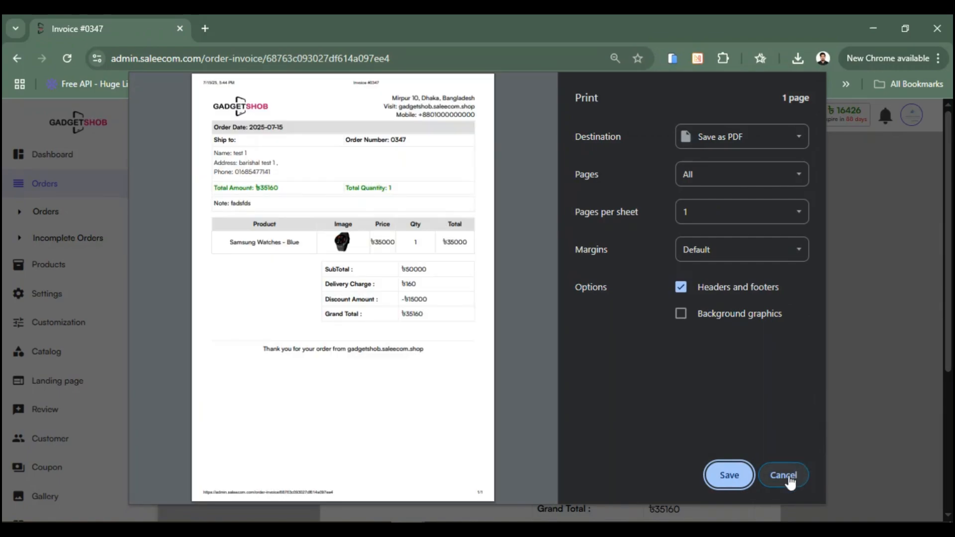
left_click(789, 477)
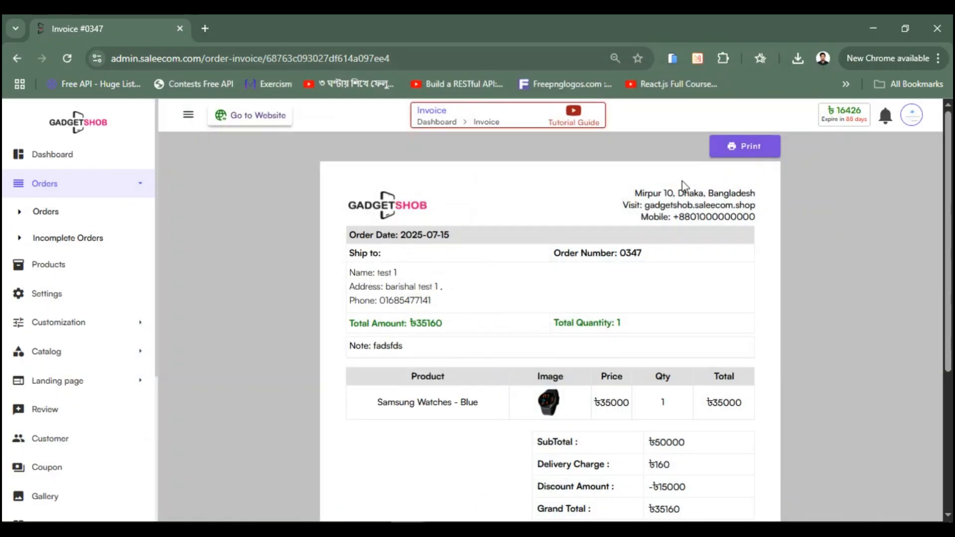
left_click(15, 58)
left_click(915, 252)
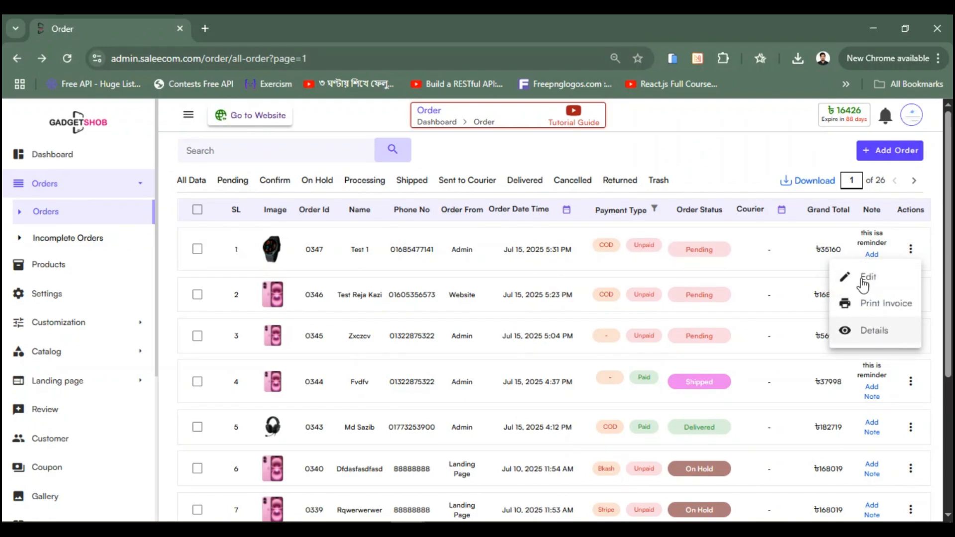
Step: Review order 0347's Details page: Pending status, Unpaid payment, 35,160.00 grand total
left_click(878, 332)
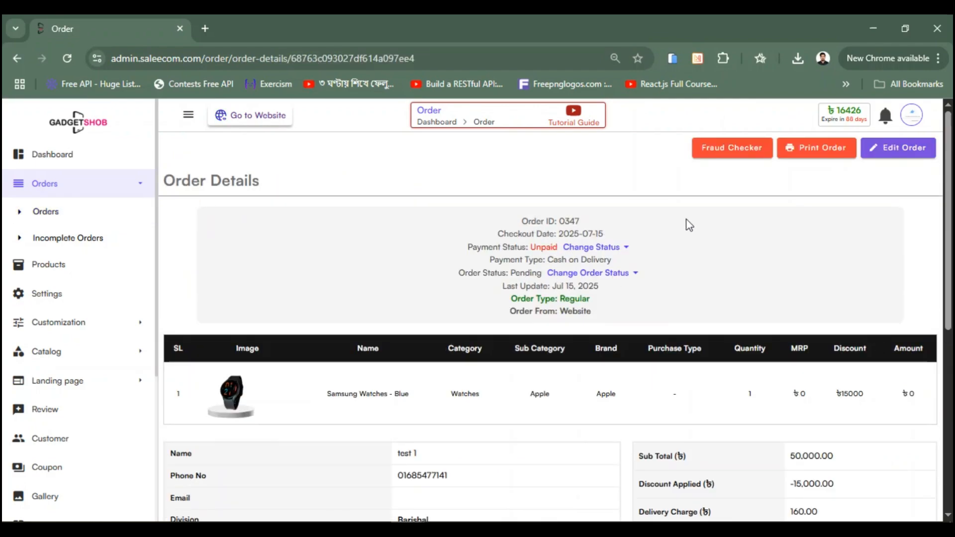
scroll(631, 223, "down", 7)
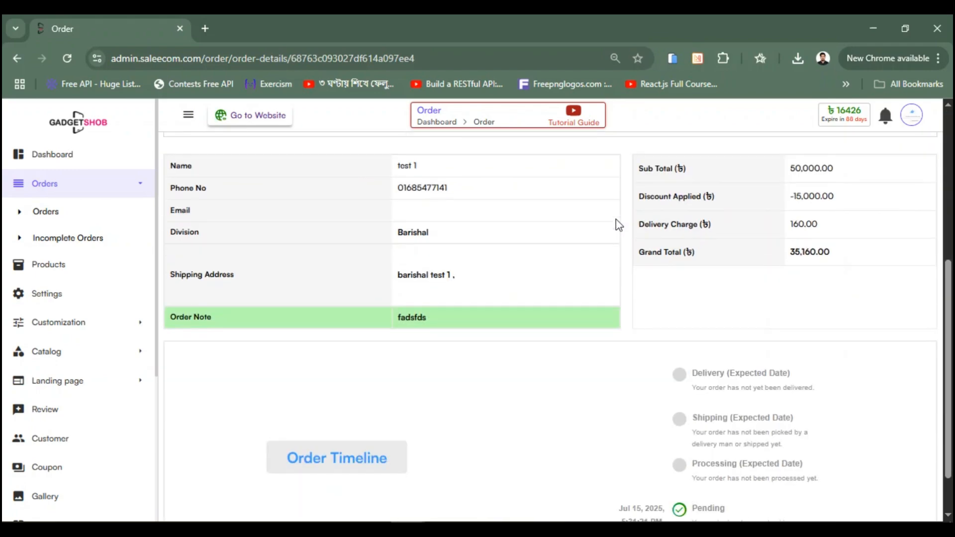
scroll(608, 266, "up", 3)
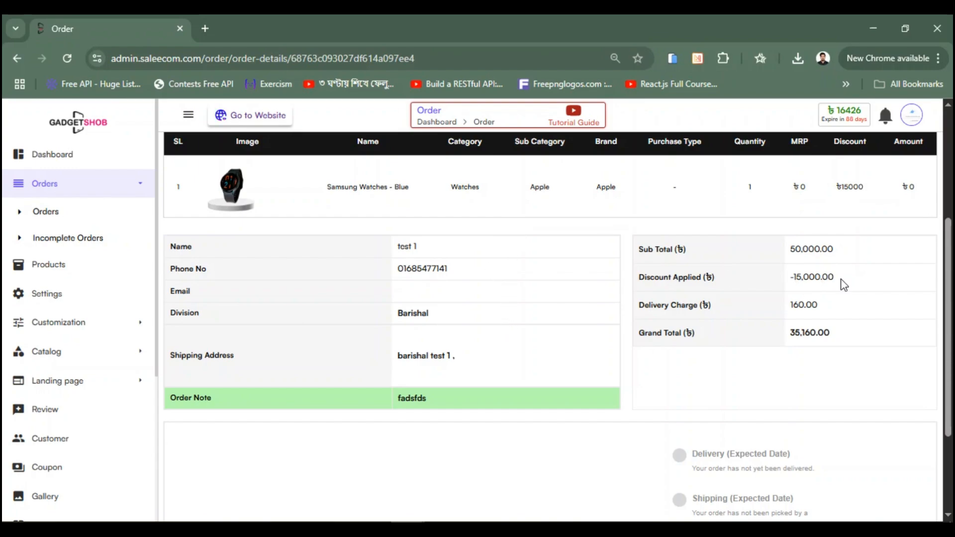
scroll(552, 227, "down", 3)
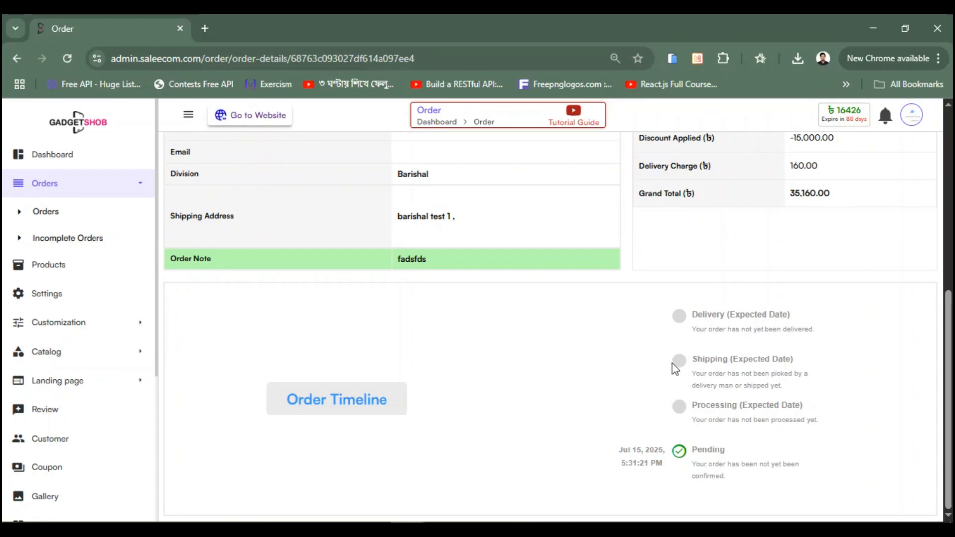
scroll(639, 332, "up", 4)
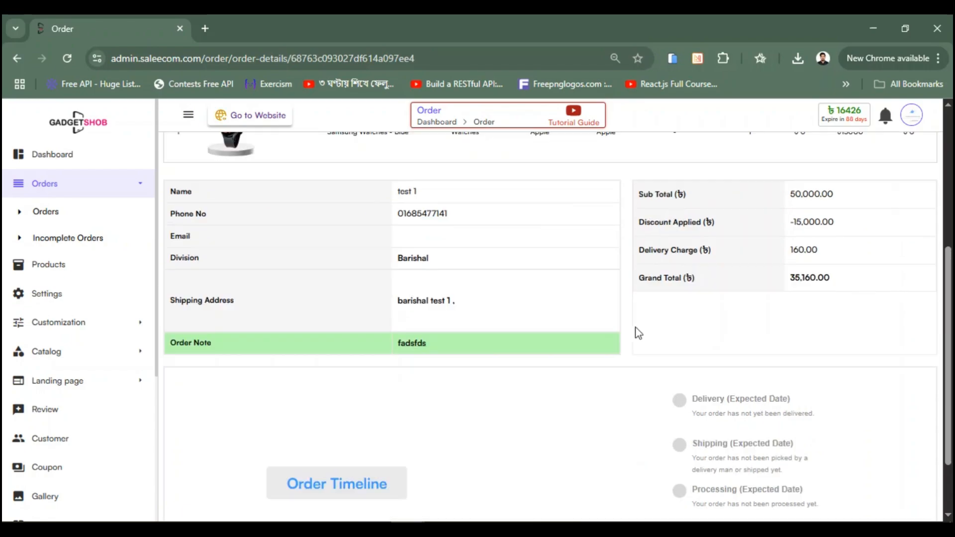
scroll(485, 320, "up", 3)
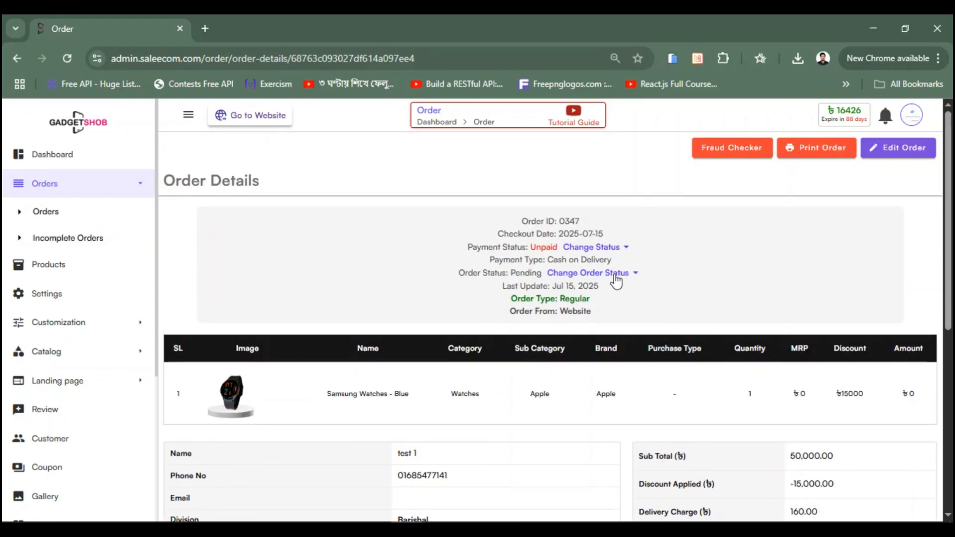
Step: Set order 0347's payment status to Paid, keeping order status Pending, and return to the list
left_click(616, 279)
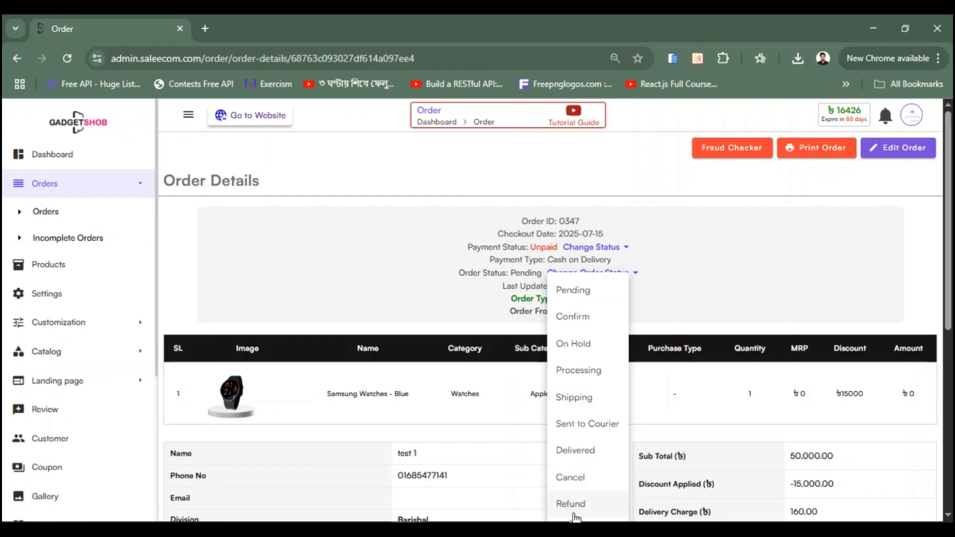
left_click(663, 278)
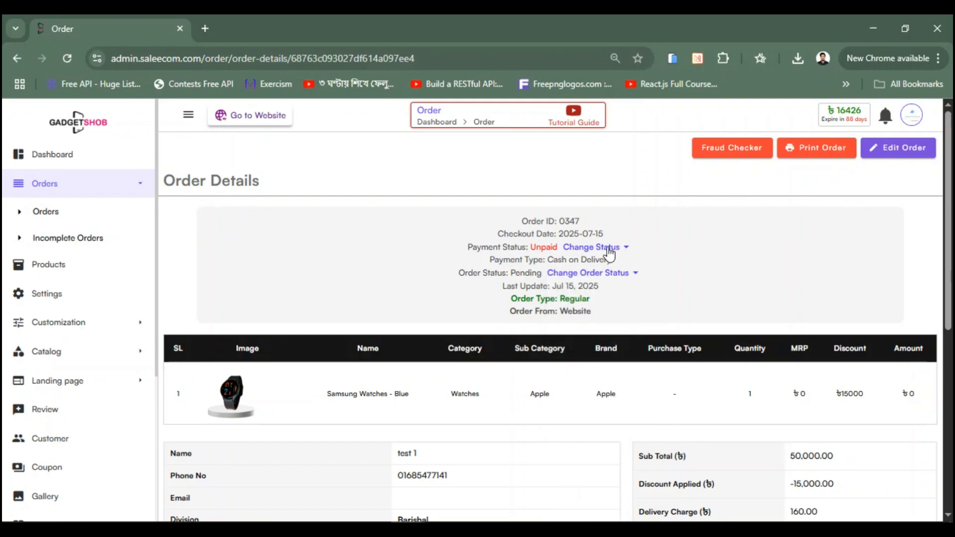
left_click(583, 254)
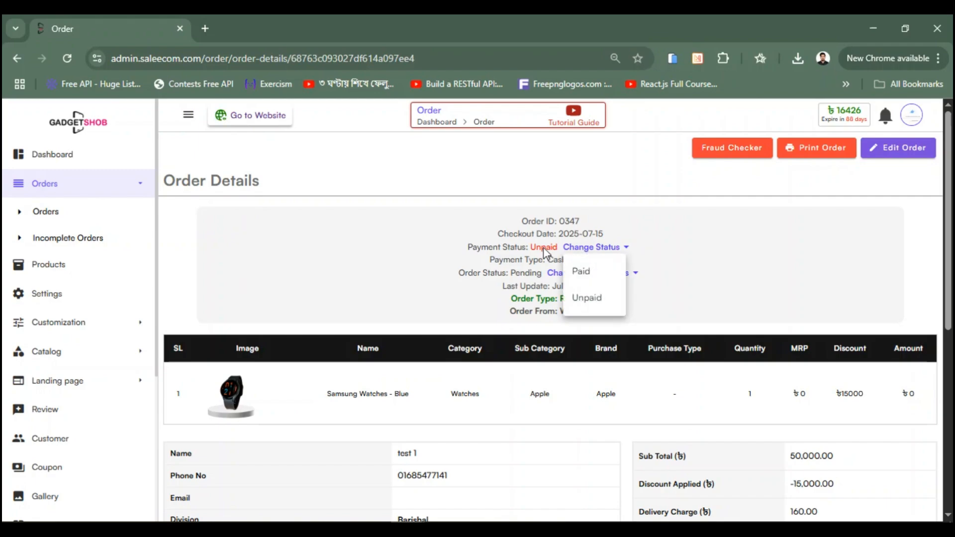
left_click(589, 274)
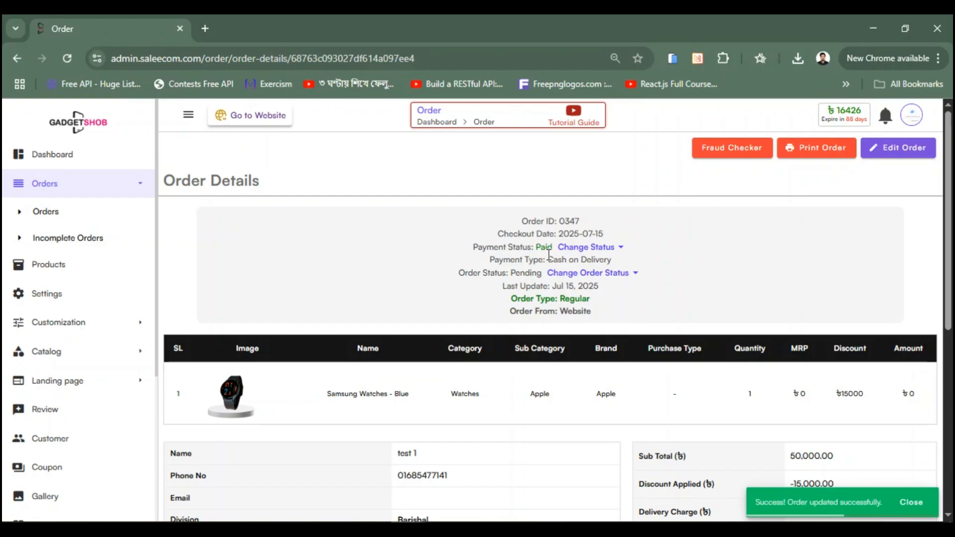
left_click(17, 58)
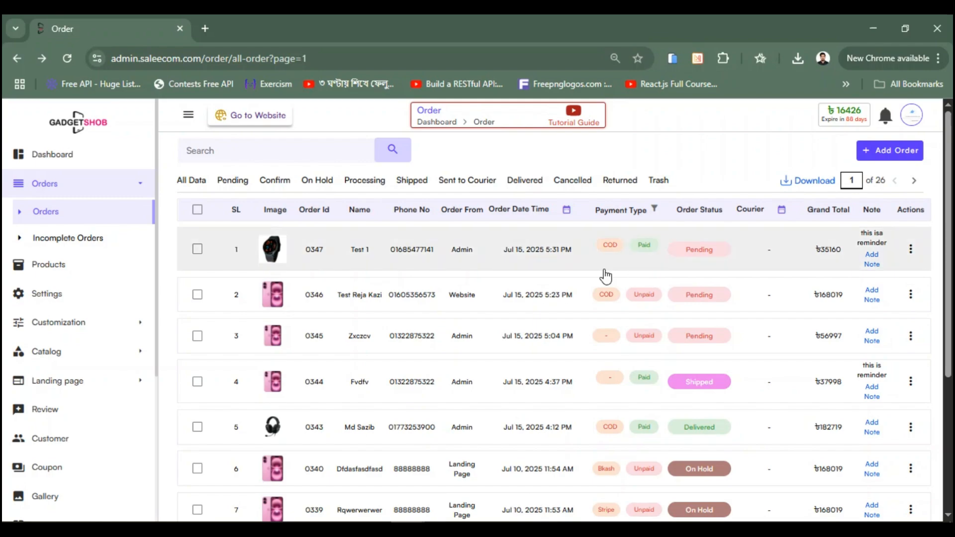
scroll(604, 272, "down", 4)
scroll(605, 273, "up", 4)
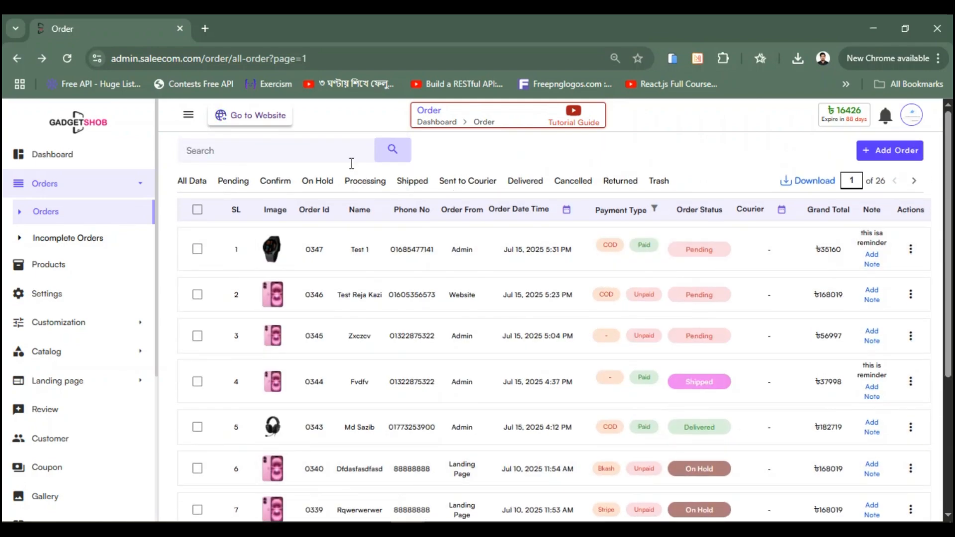
left_click(225, 150)
scroll(416, 297, "down", 4)
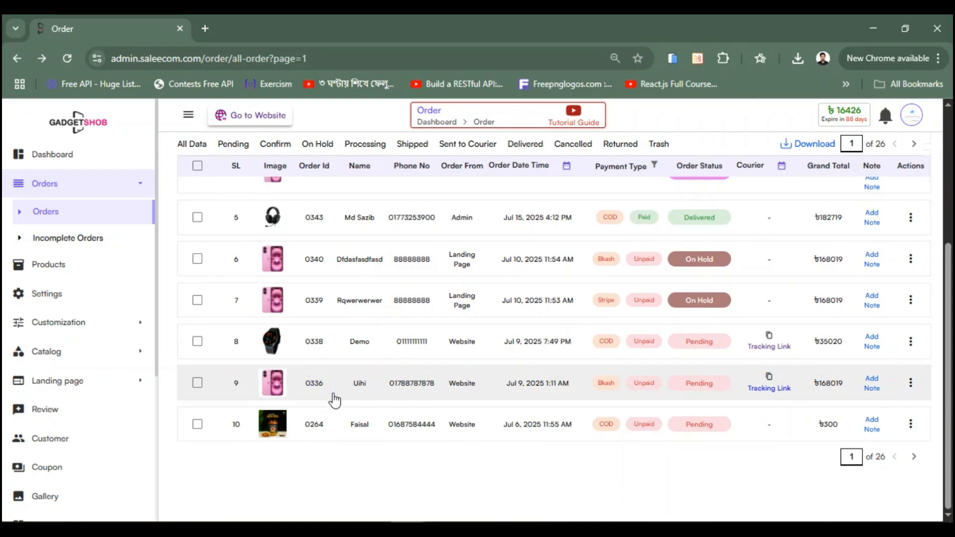
scroll(396, 369, "up", 4)
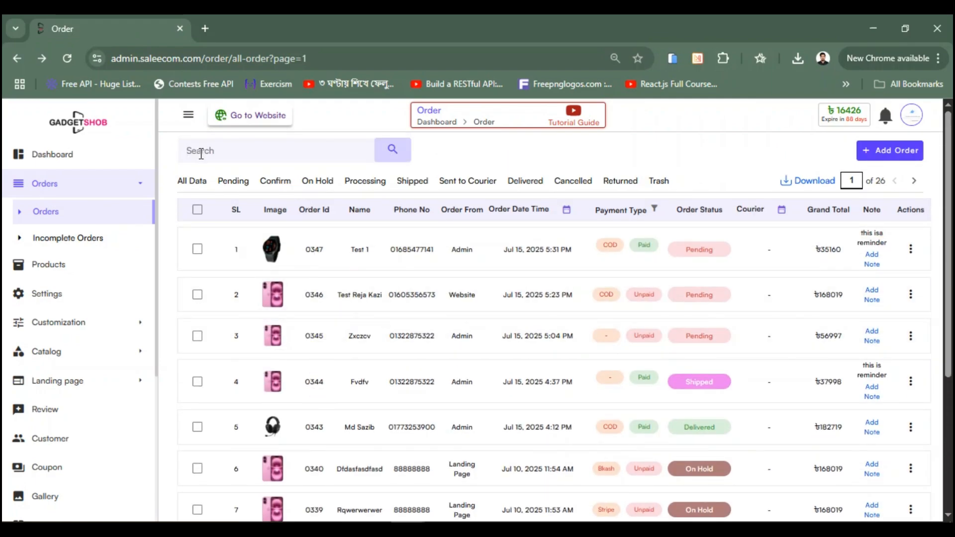
type("0336")
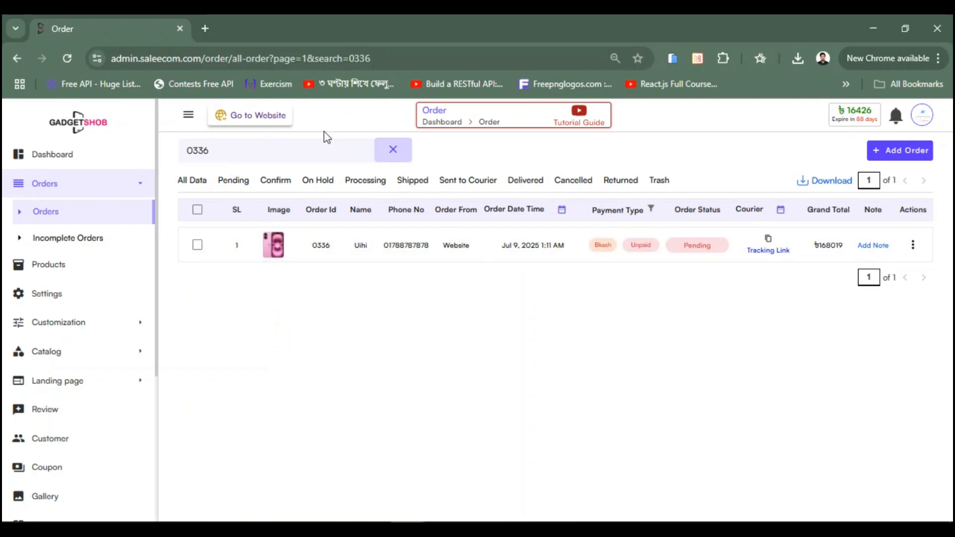
left_click(384, 156)
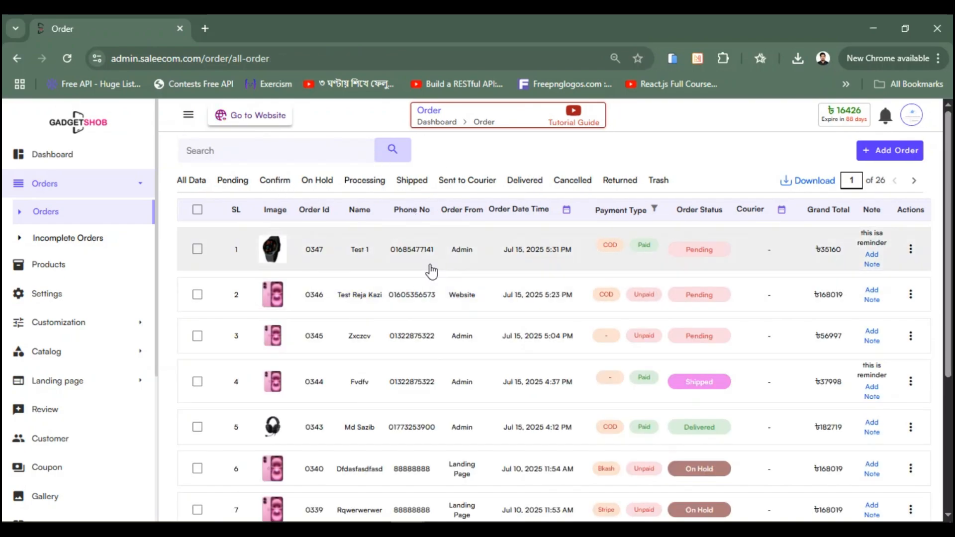
scroll(431, 271, "down", 2)
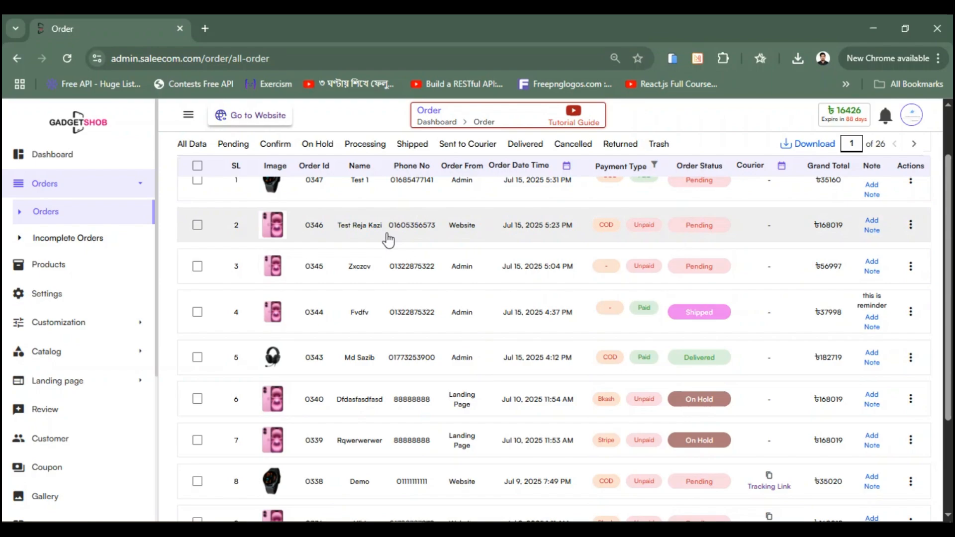
left_click_drag(390, 226, 441, 238)
key("ctrl+c")
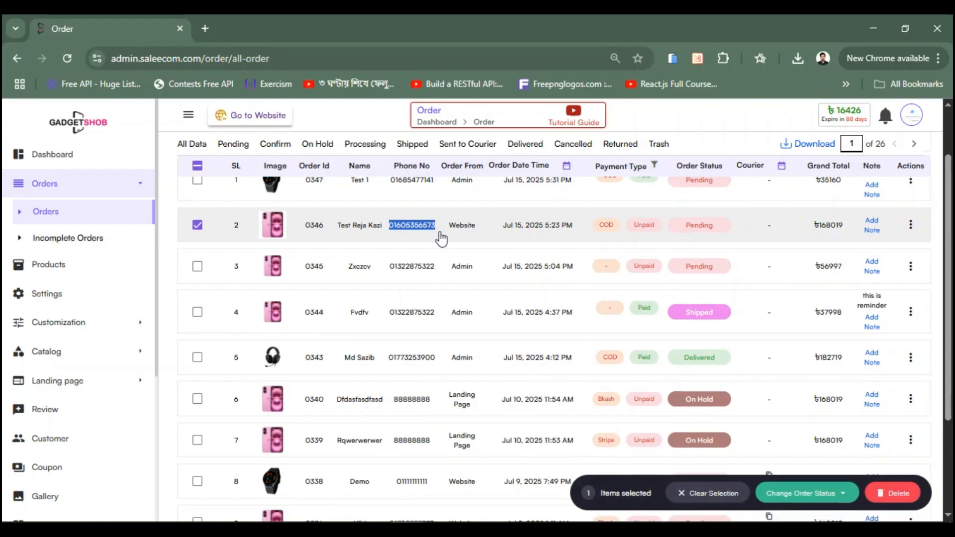
scroll(348, 252, "up", 2)
left_click(464, 151)
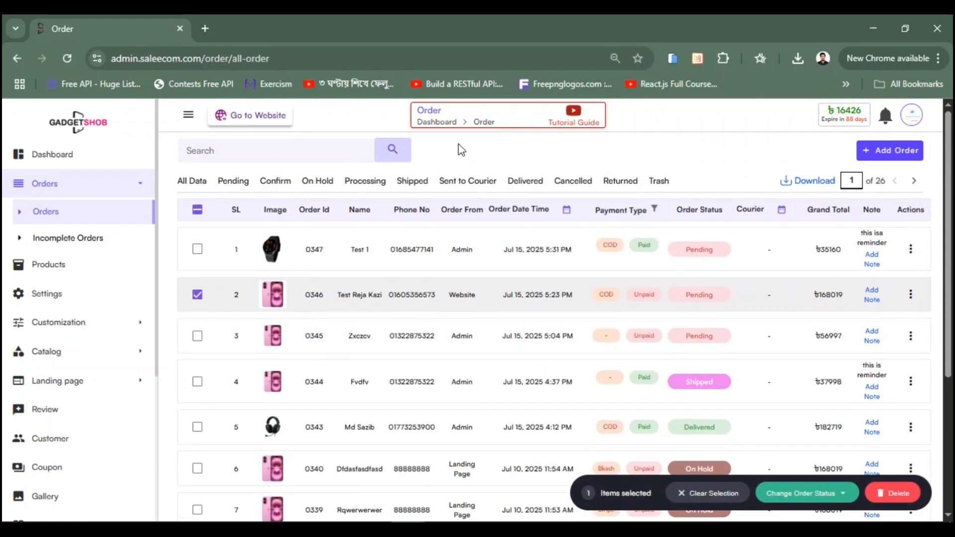
left_click(244, 150)
key("ctrl+v")
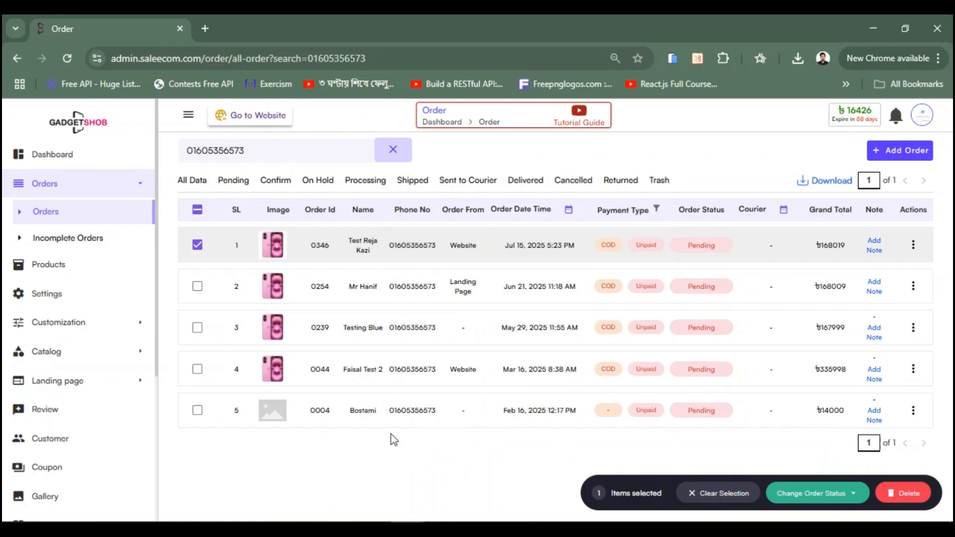
left_click(198, 245)
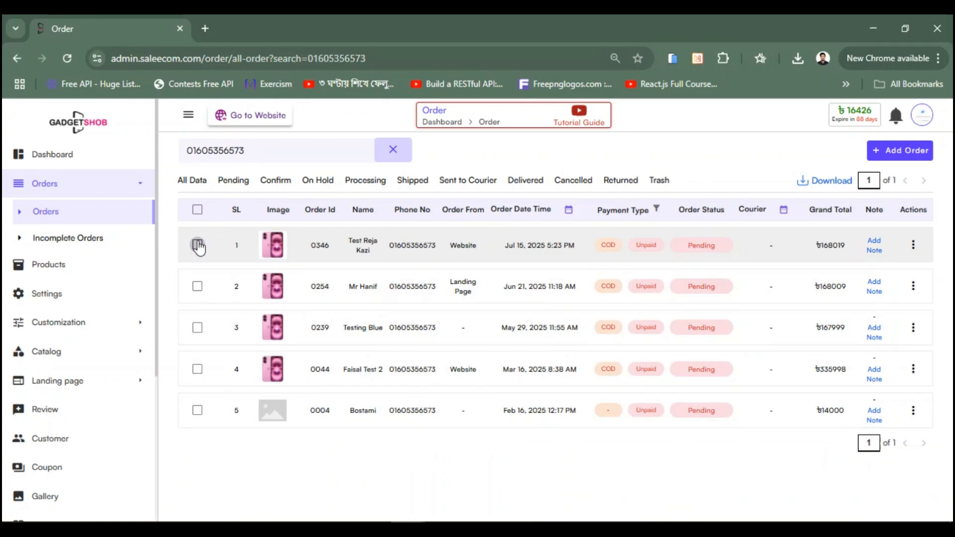
left_click(393, 150)
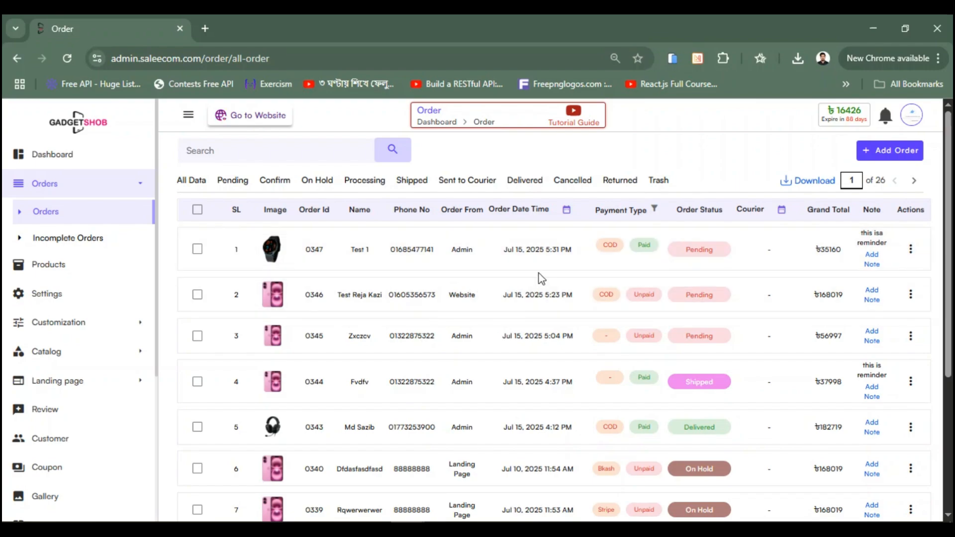
Step: Export the order list as orders (3).csv and open Chrome's download history
scroll(541, 279, "down", 1)
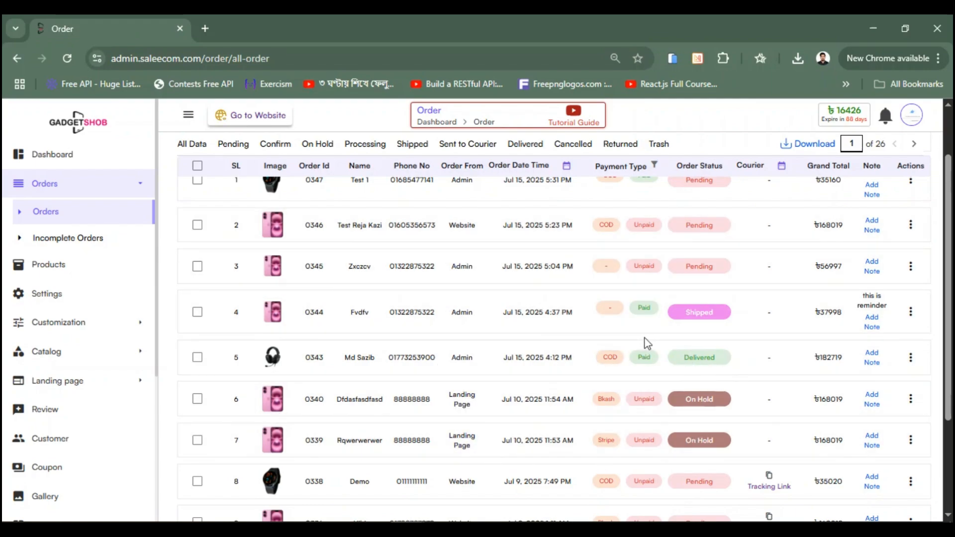
scroll(642, 337, "up", 1)
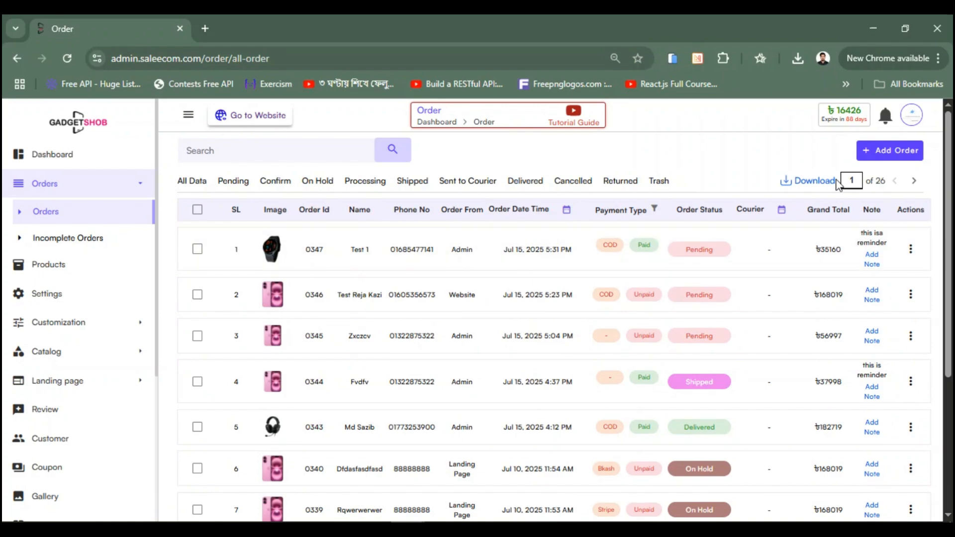
left_click(810, 187)
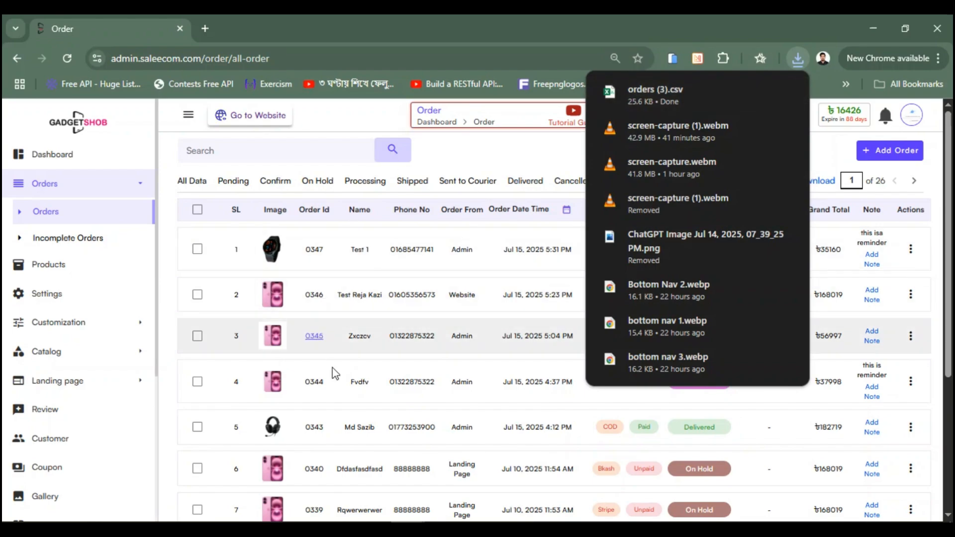
left_click(462, 273)
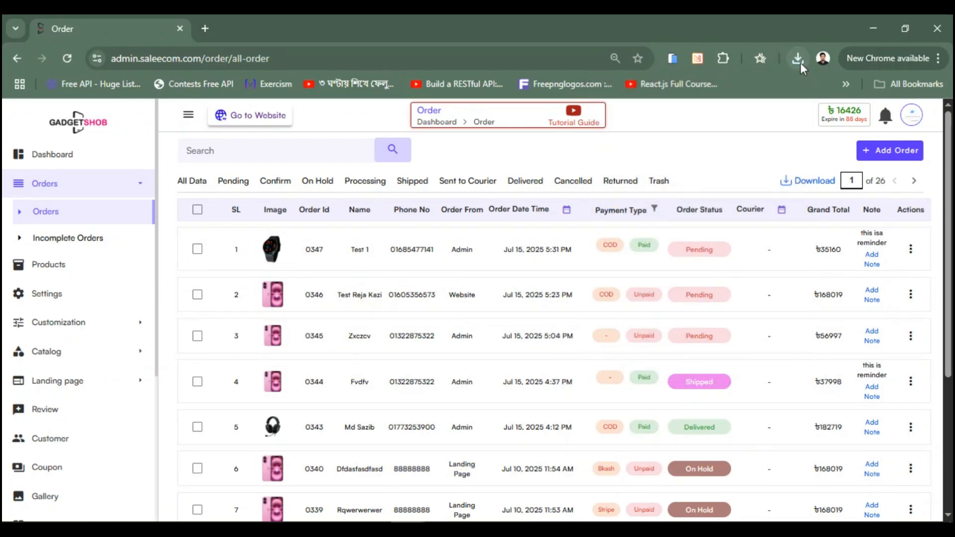
left_click(800, 62)
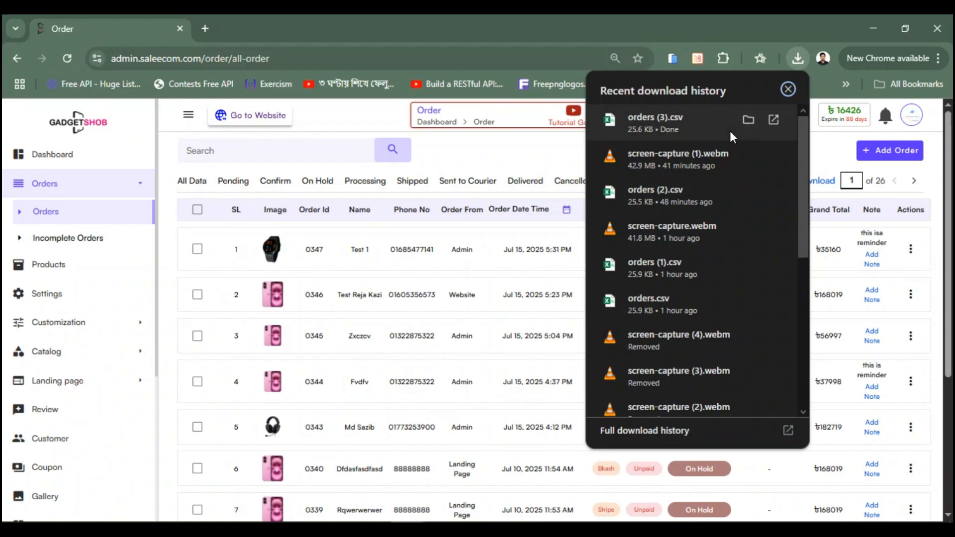
Step: Open orders (3).csv in Excel, review the Order ID to Grand Total columns, then close Excel
left_click(691, 128)
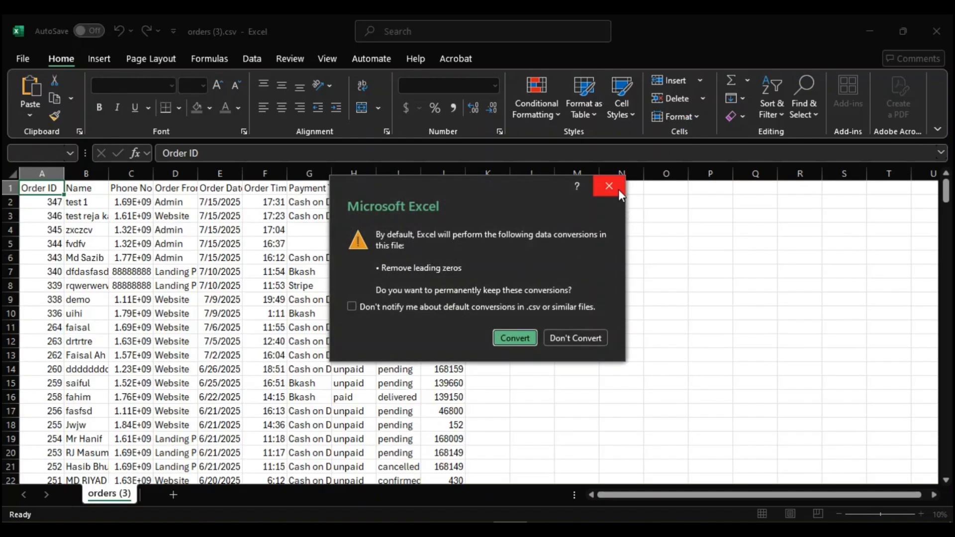
left_click(610, 187)
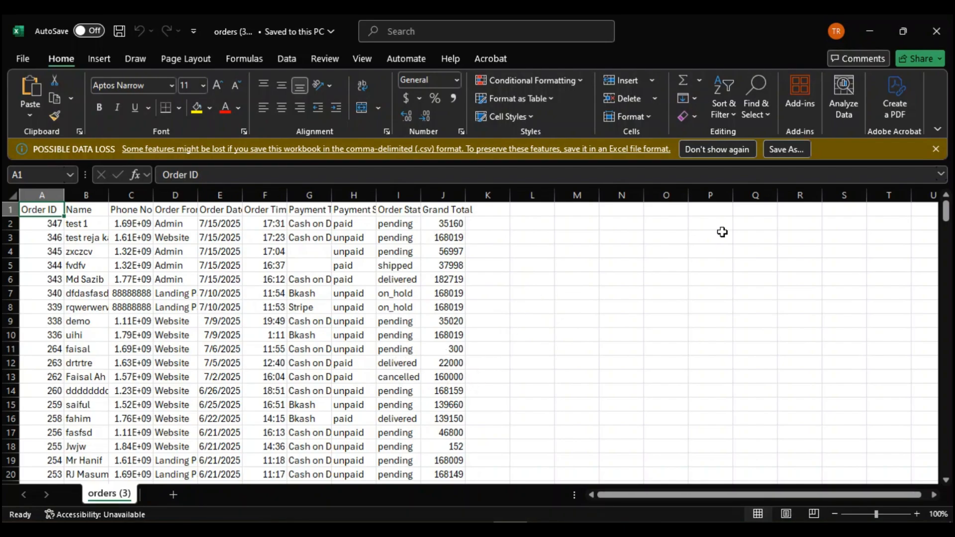
left_click(937, 31)
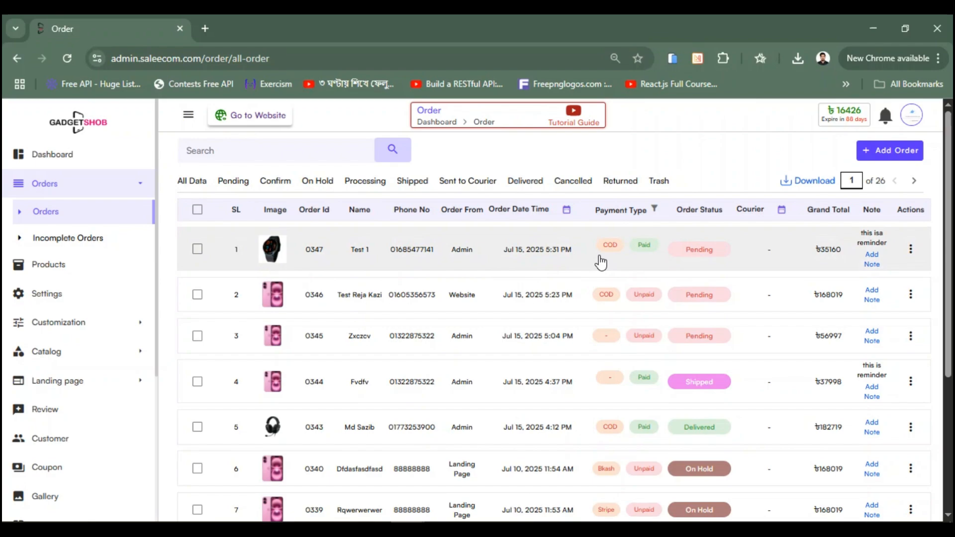
scroll(601, 263, "down", 4)
scroll(601, 262, "up", 4)
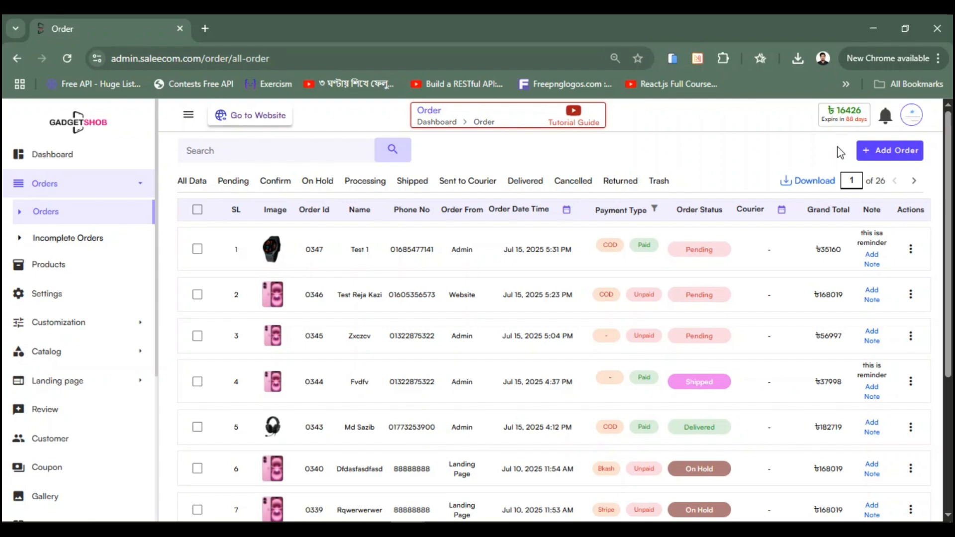
Step: Start a new order in the Add Order form
left_click(890, 151)
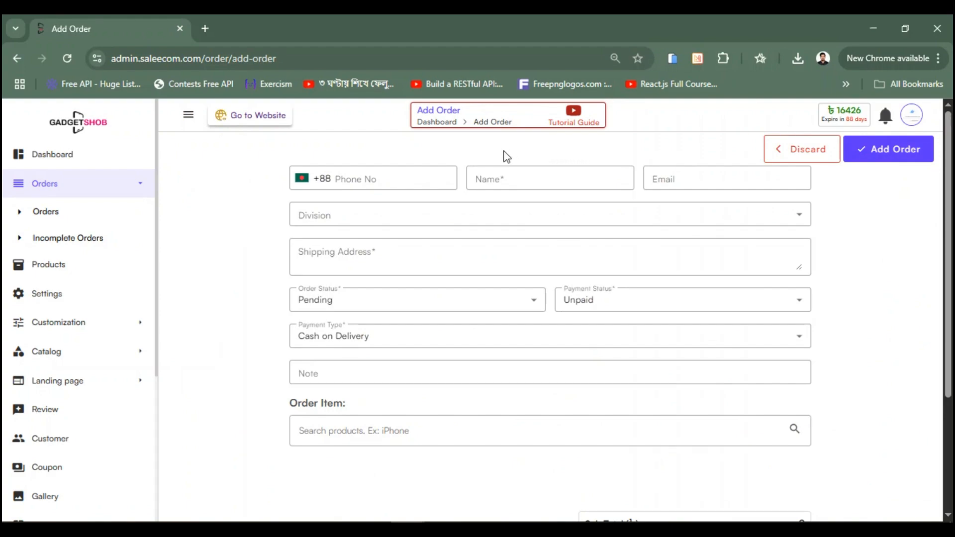
left_click(395, 177)
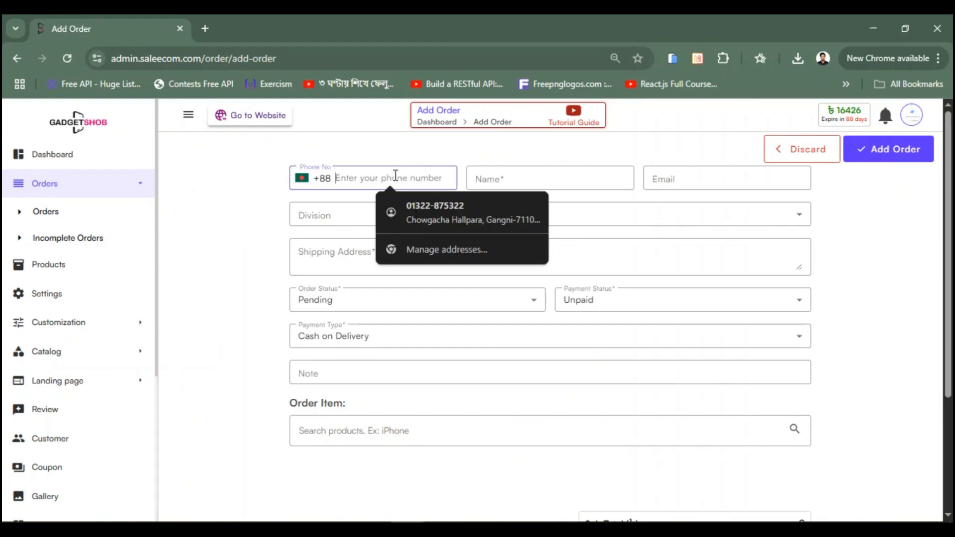
left_click(542, 177)
left_click(681, 177)
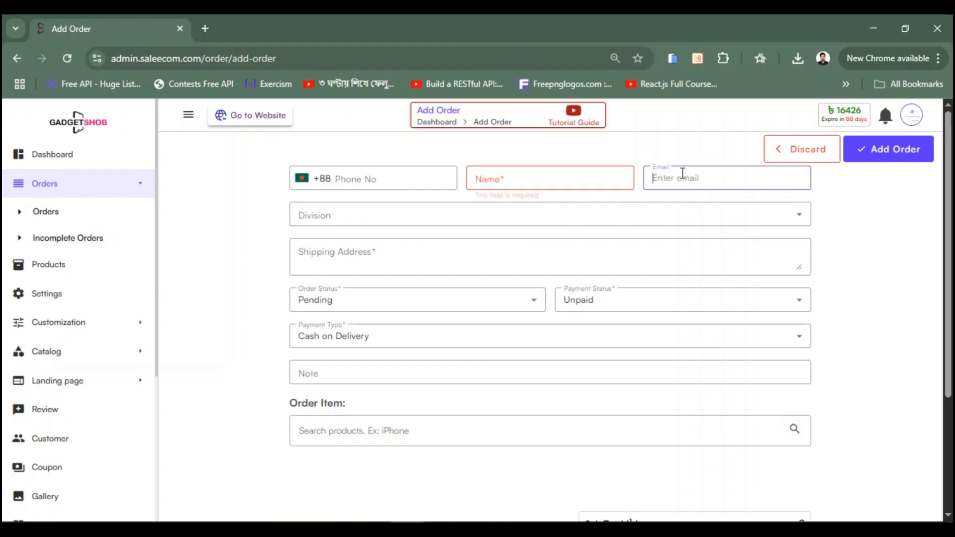
scroll(358, 292, "down", 2)
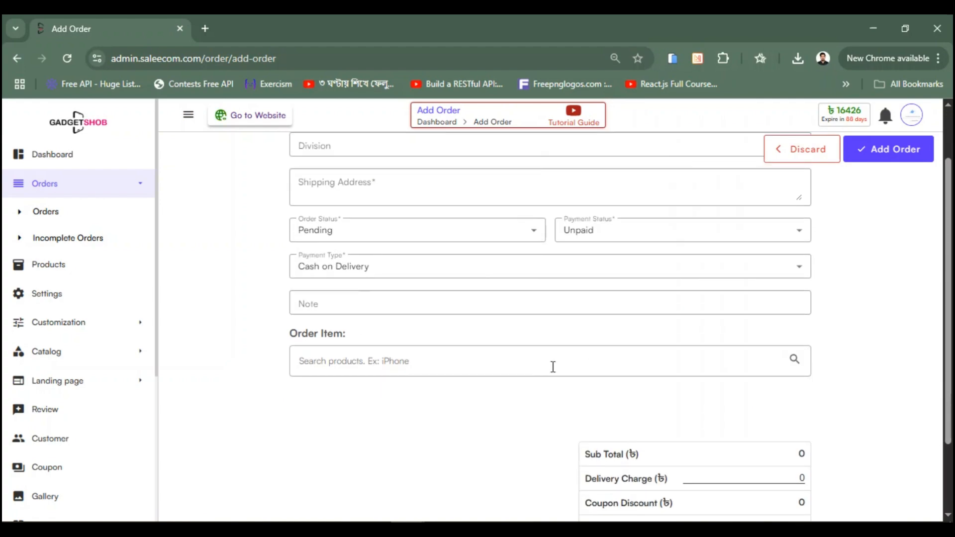
scroll(486, 296, "up", 2)
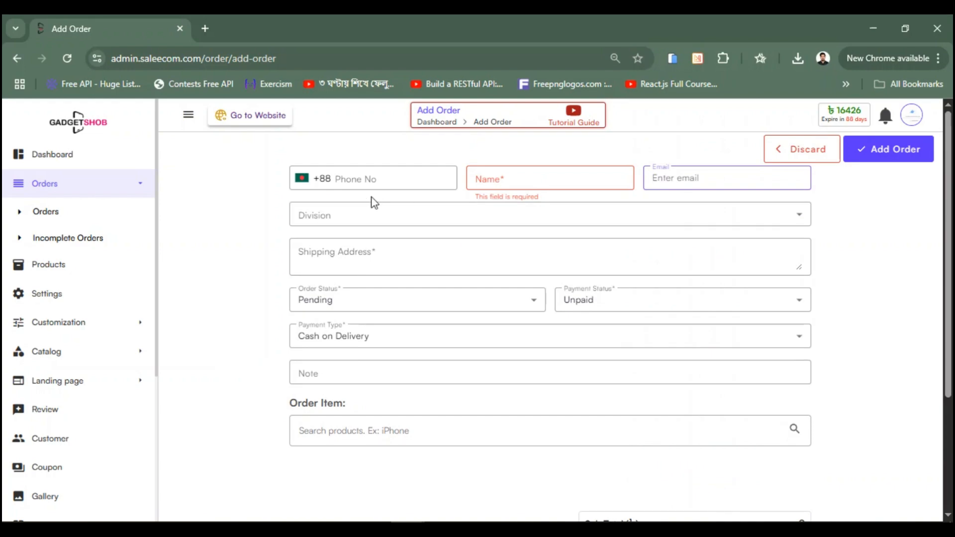
Step: Enter the customer's phone number and accept the autofilled shipping address
left_click(378, 182)
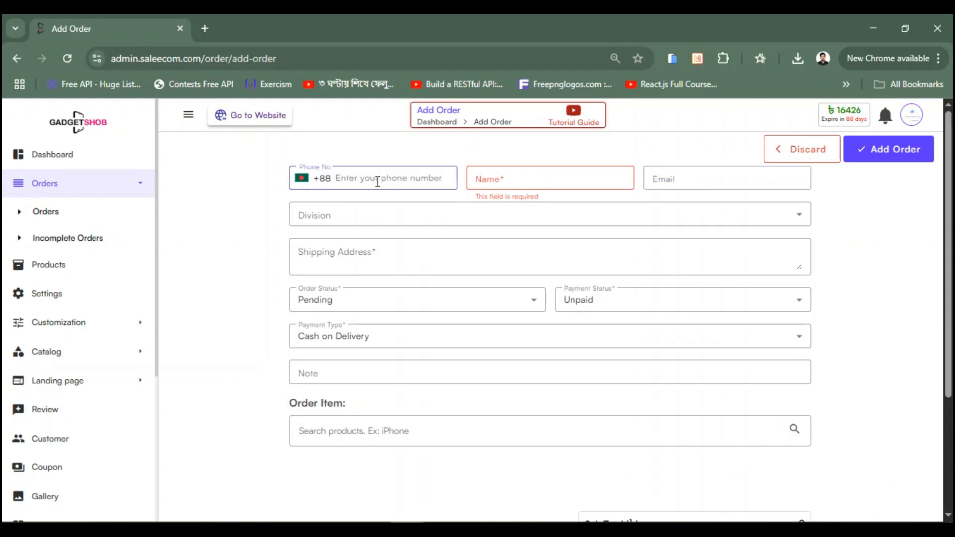
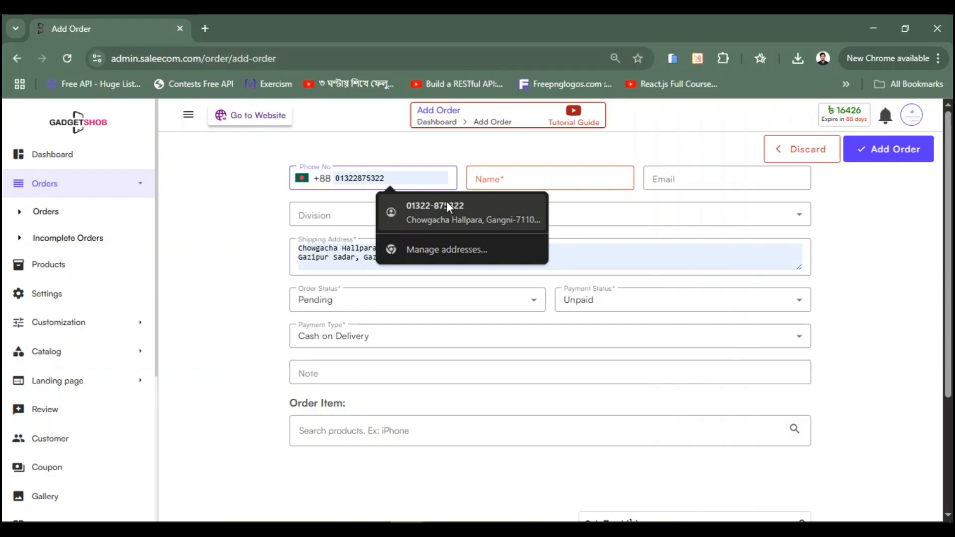
left_click(432, 207)
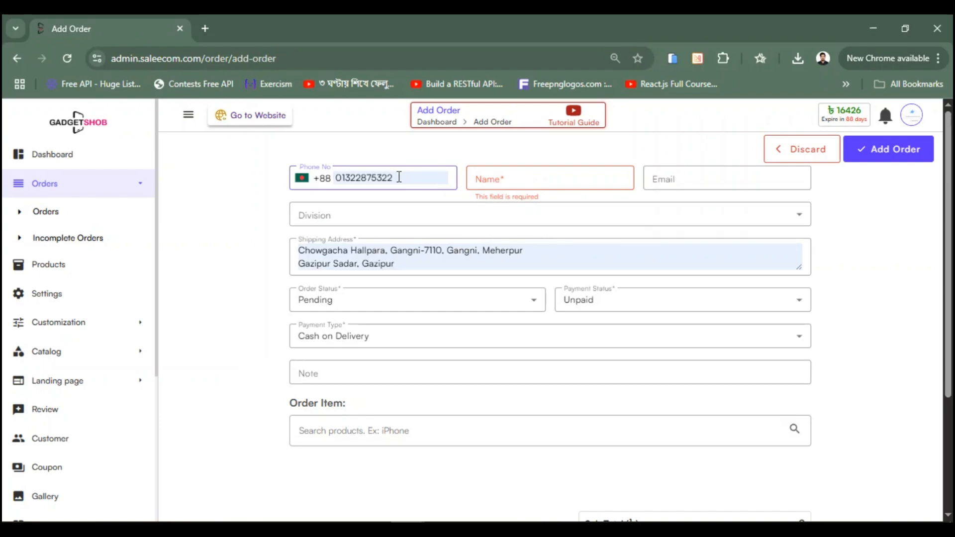
left_click_drag(405, 264, 293, 254)
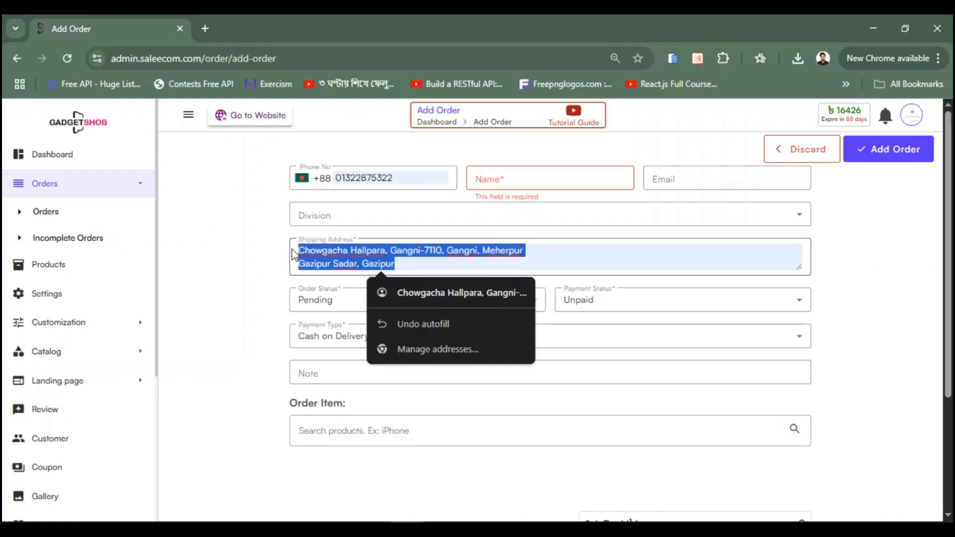
left_click(278, 254)
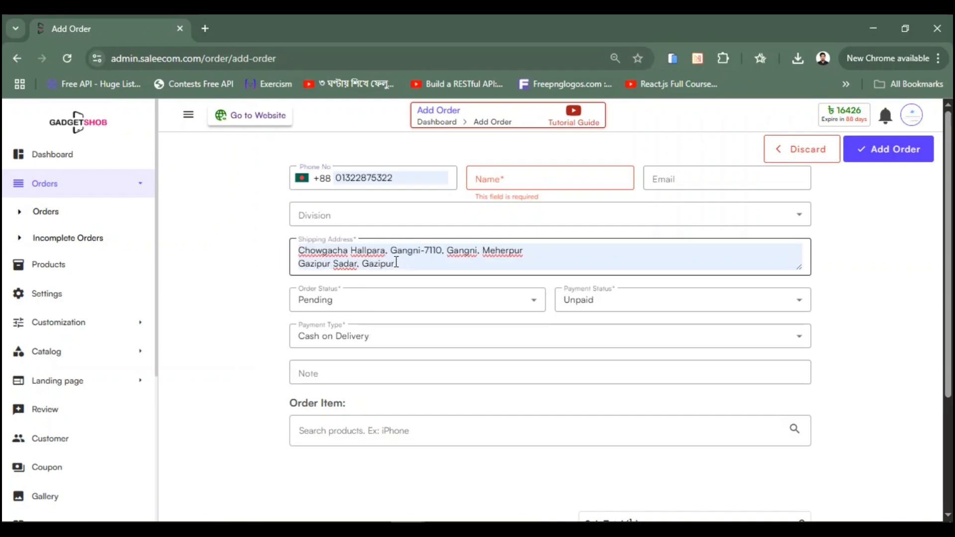
left_click(401, 179)
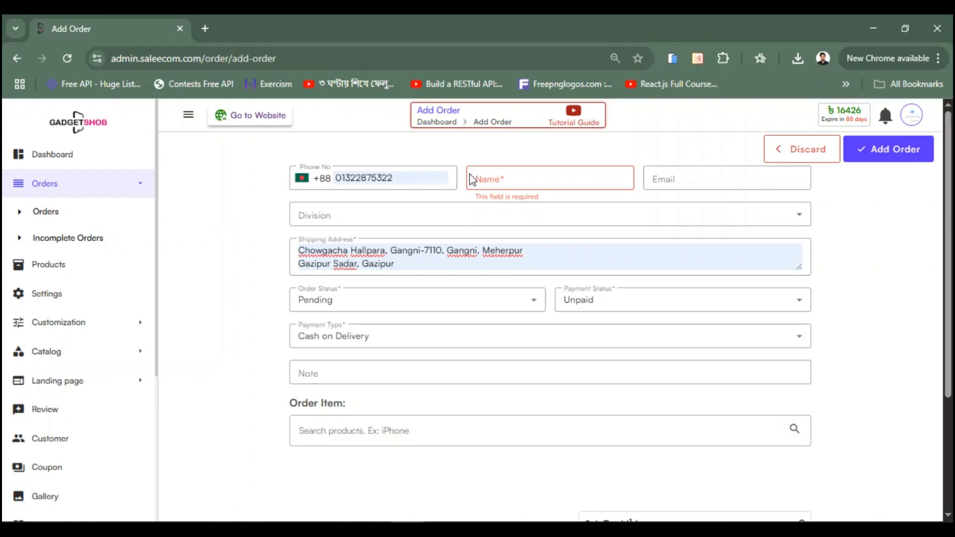
Step: Fill in the customer's name on the new order
left_click(670, 179)
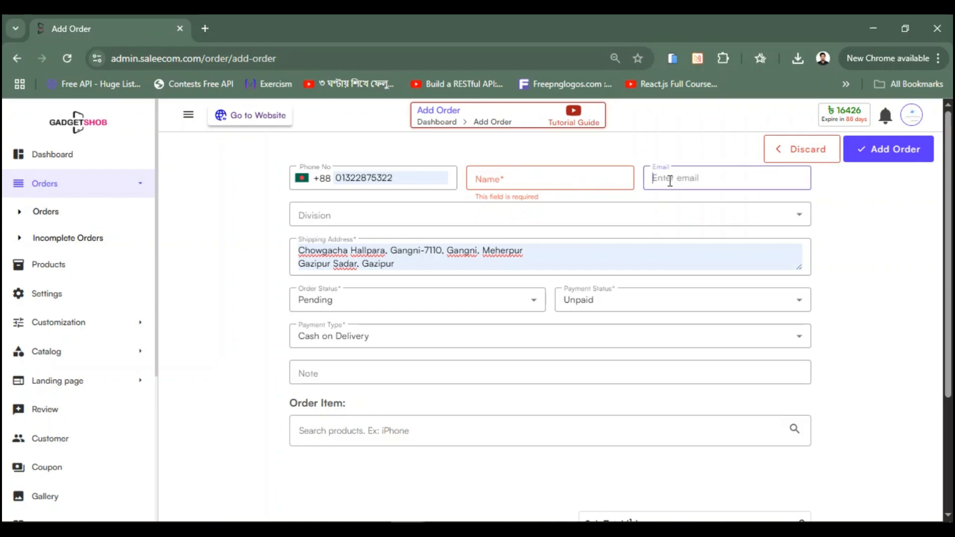
left_click(543, 181)
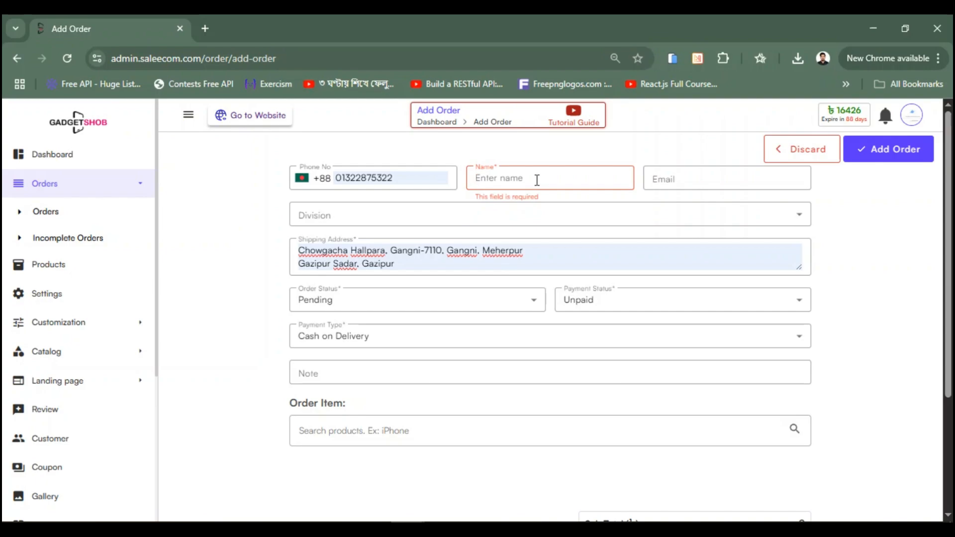
type("hbikjb")
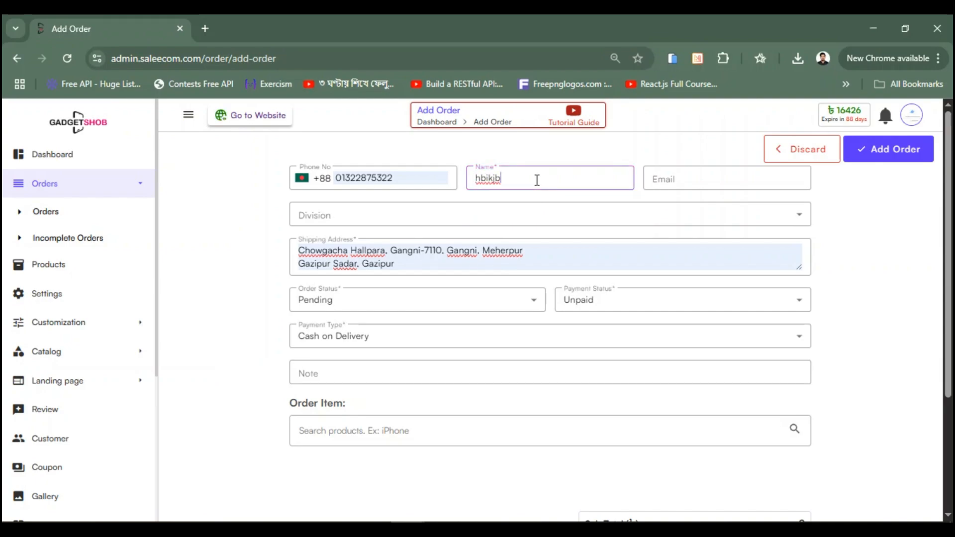
Step: Add A Test Product Name 2, Red variant, quantity 3, for a 2,997 total
scroll(486, 211, "down", 3)
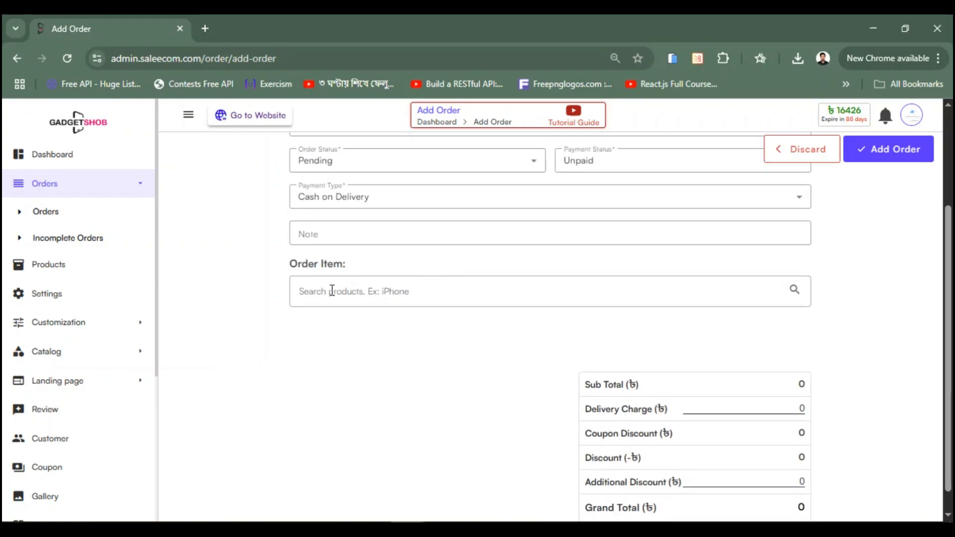
type("e")
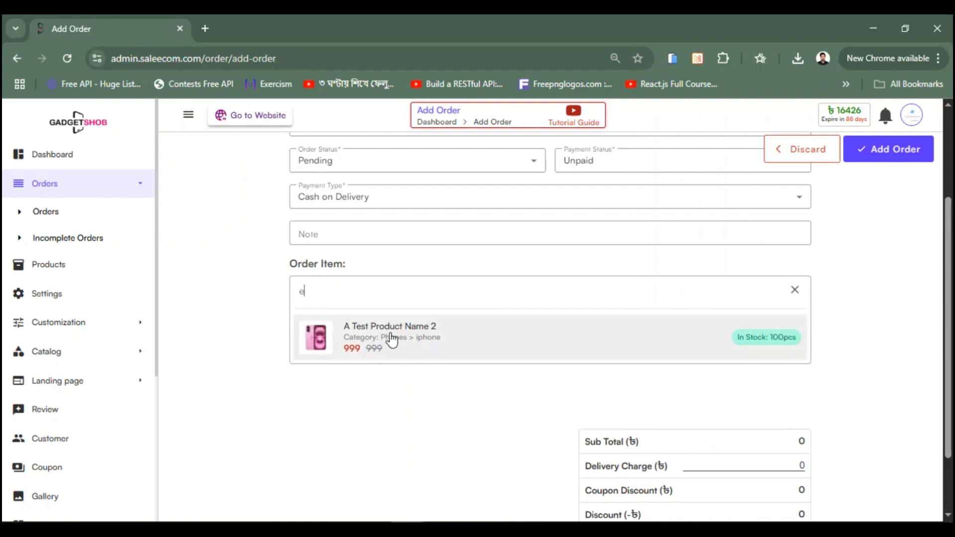
left_click(407, 351)
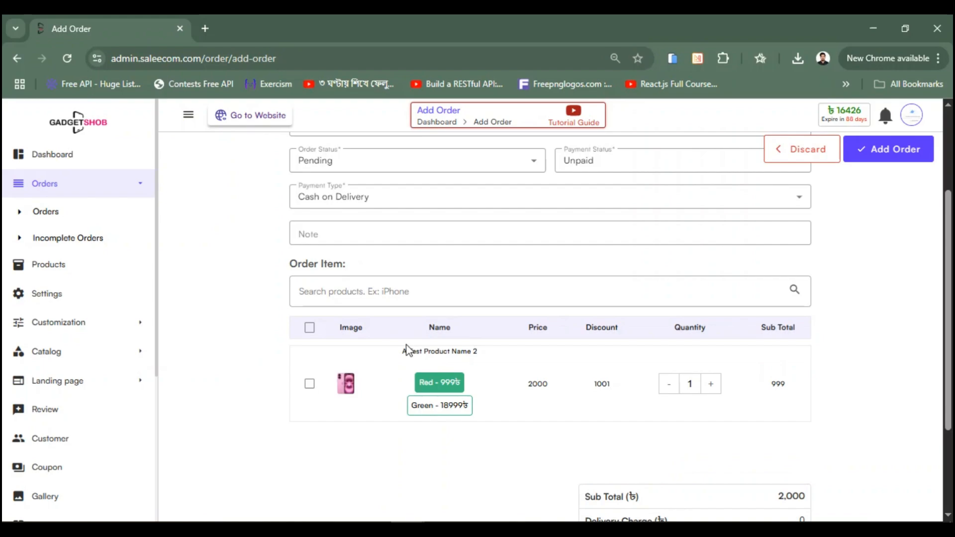
left_click(431, 413)
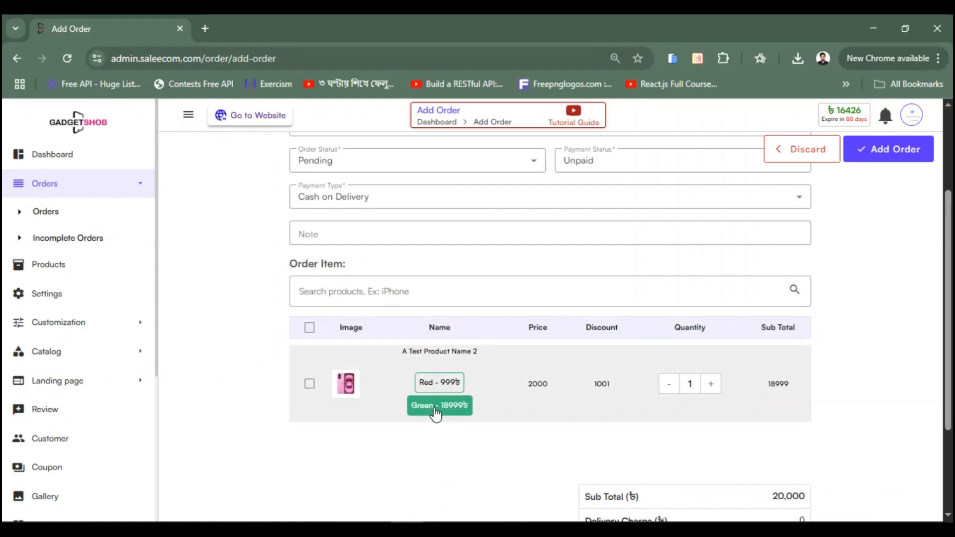
left_click(434, 384)
left_click(432, 406)
left_click(428, 384)
left_click(712, 386)
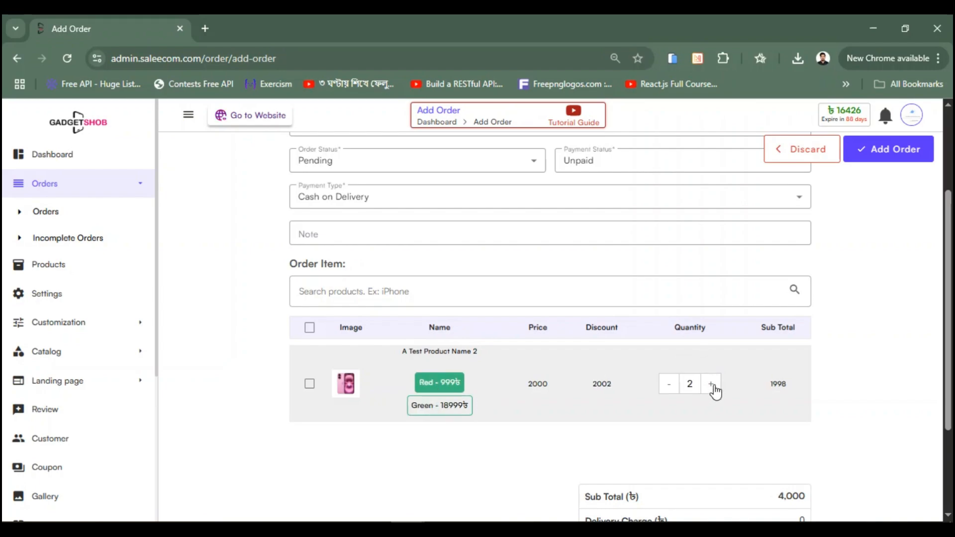
left_click(713, 388)
scroll(726, 365, "down", 3)
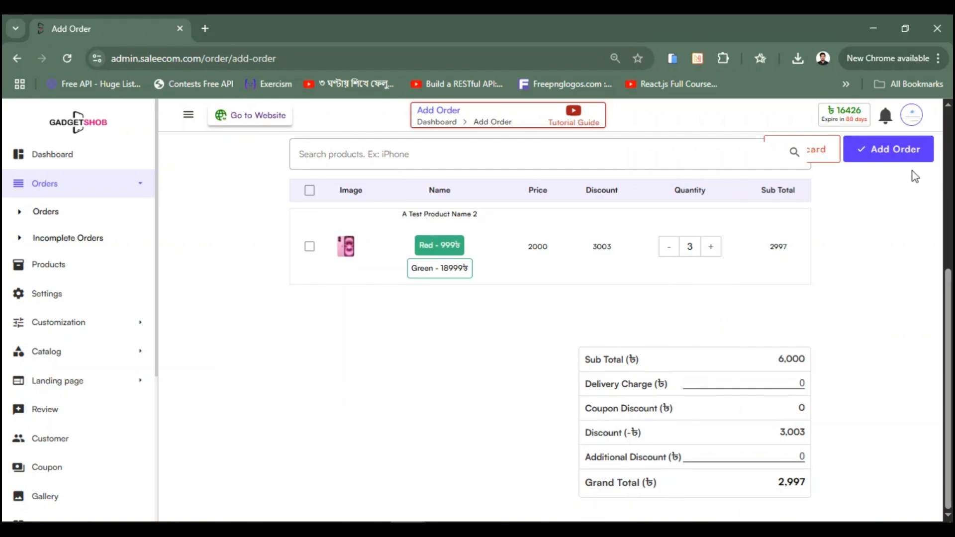
Step: Submit the admin order and confirm 0348 tops the Orders list as Pending, Unpaid, totalling 2,997
left_click(881, 154)
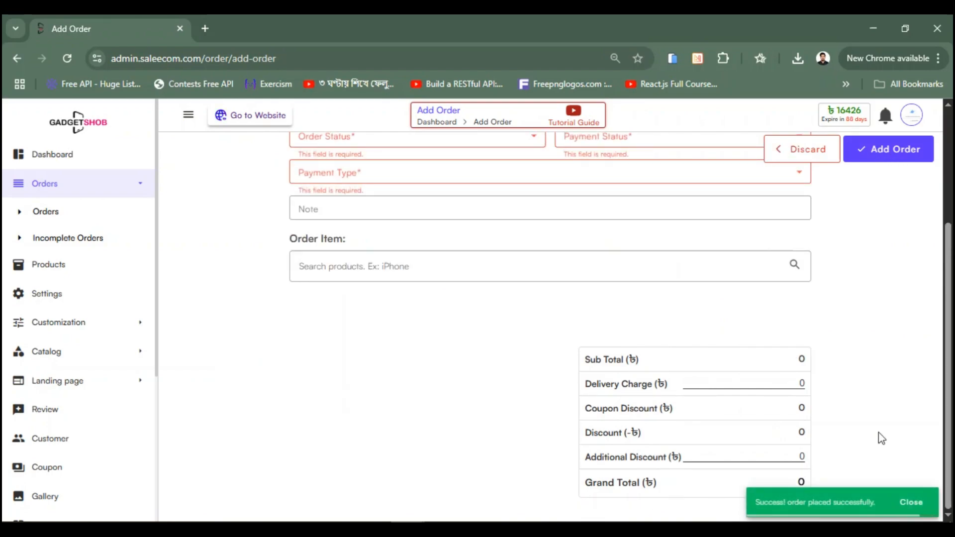
left_click(917, 501)
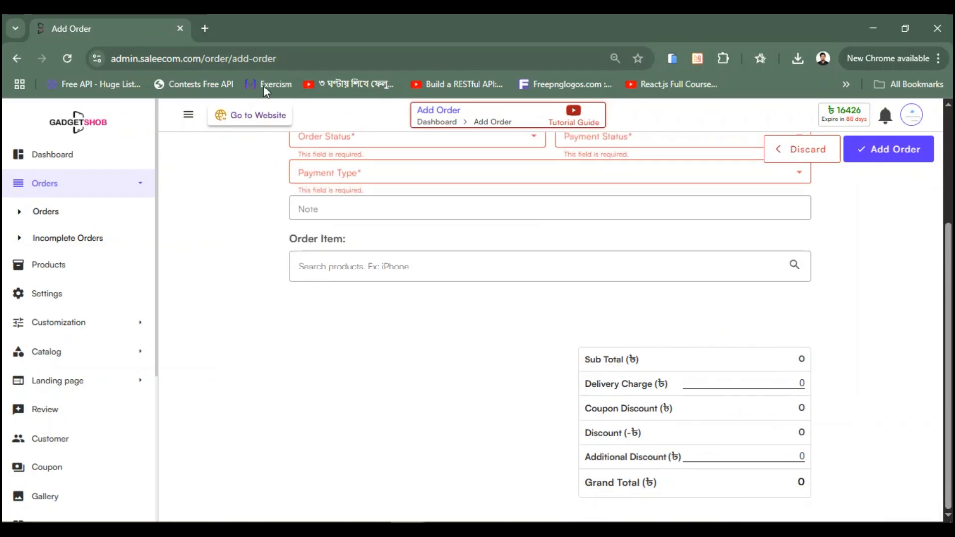
left_click(14, 56)
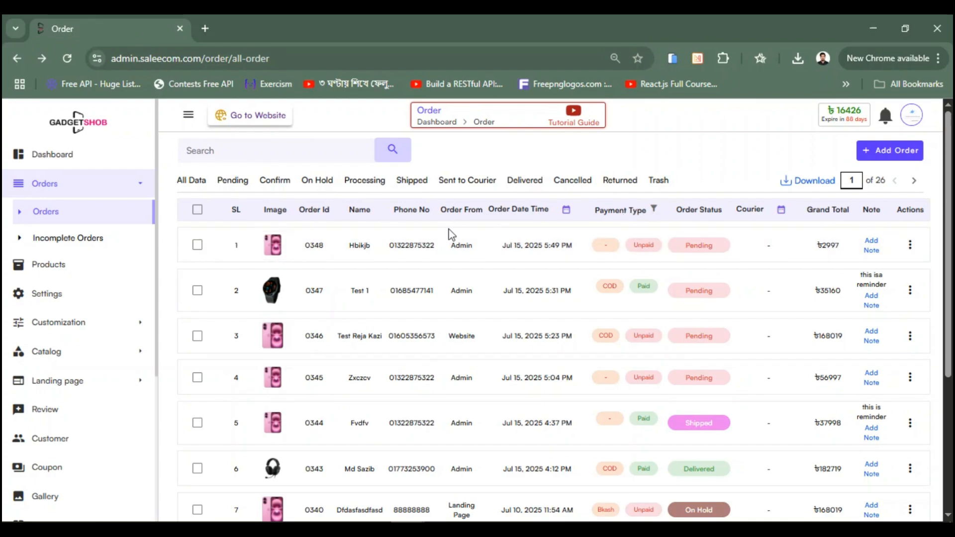
scroll(588, 266, "down", 4)
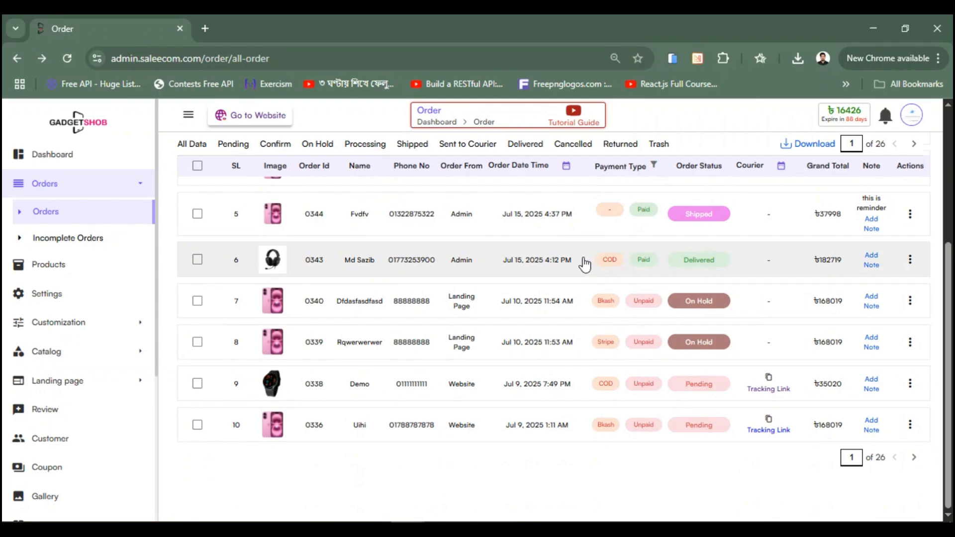
scroll(572, 261, "up", 4)
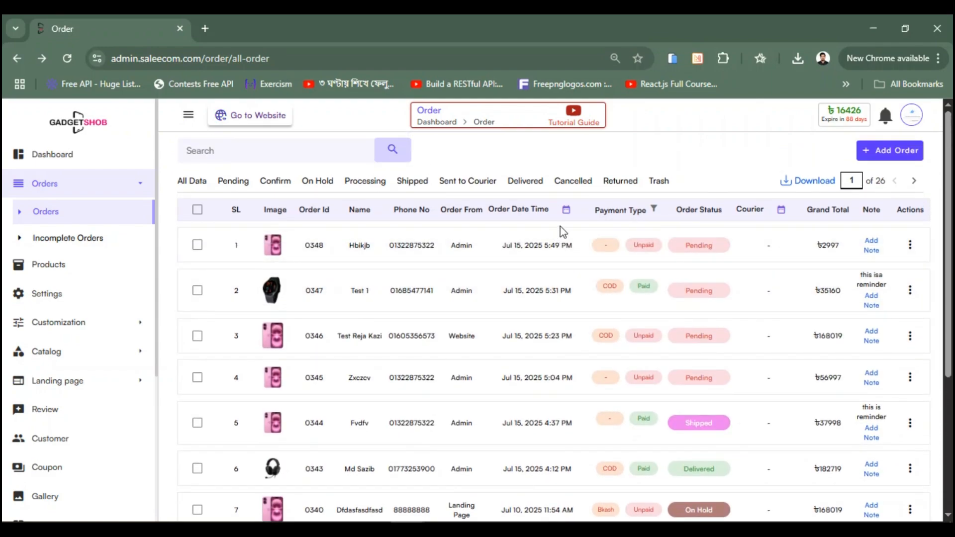